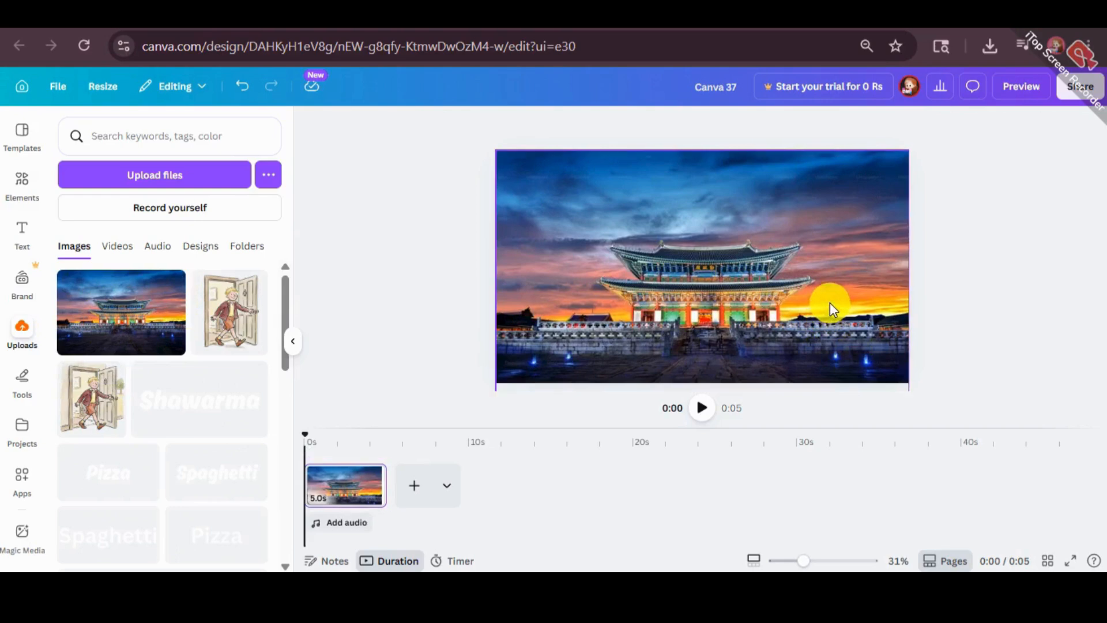
{"action": "left_click_drag", "start_coordinate": [853, 317], "coordinate": [845, 317]}
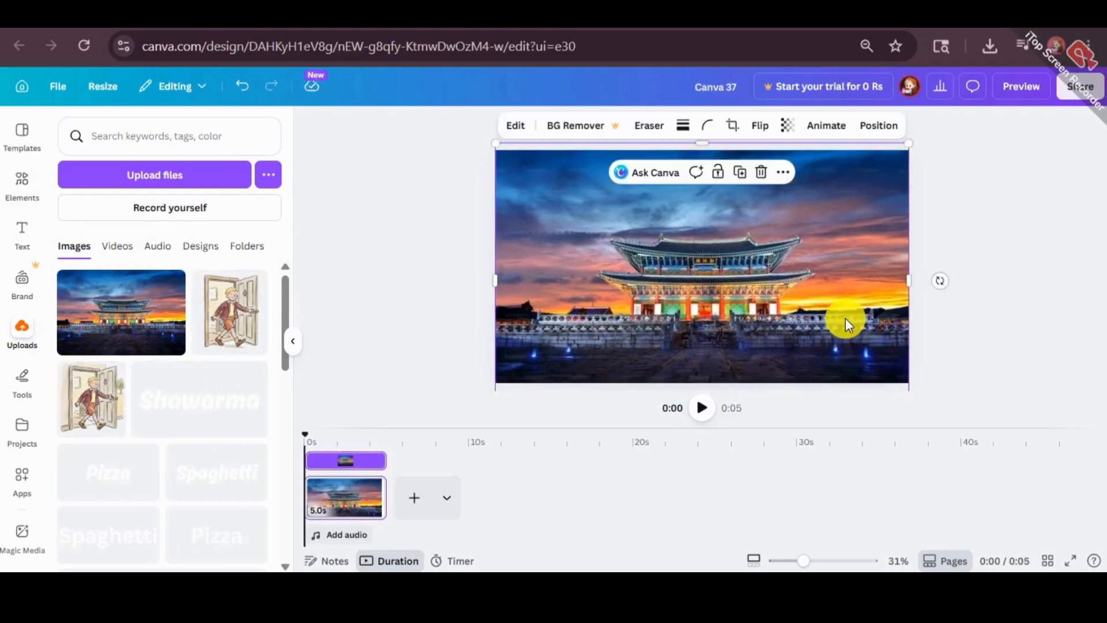
{"action": "left_click", "coordinate": [975, 332]}
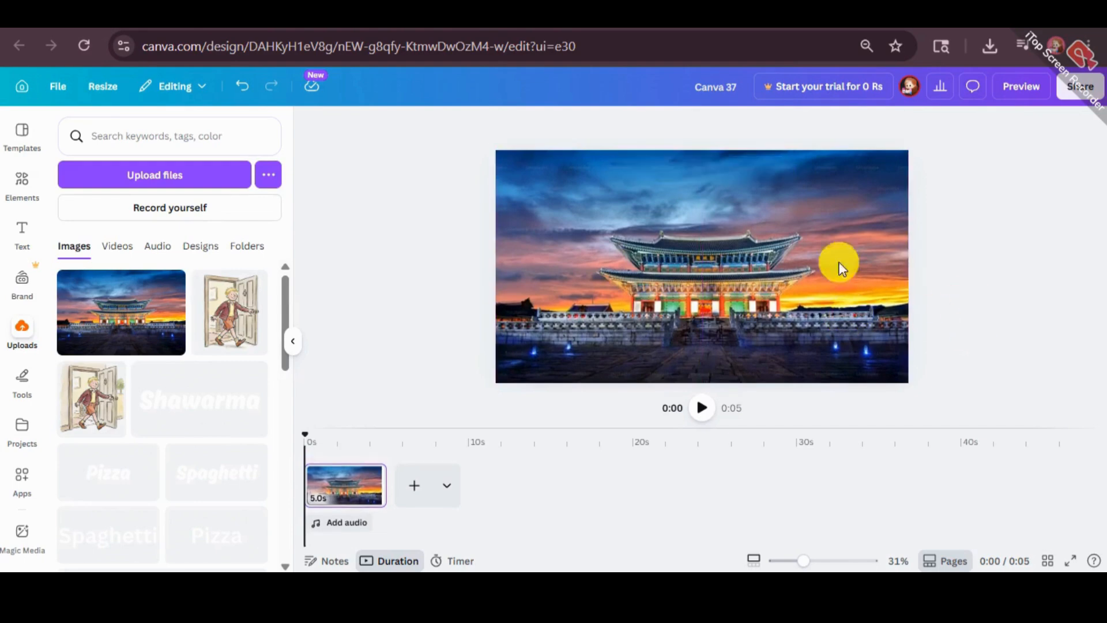
- Open a new browser tab and search Google for "remove bg"
{"action": "left_click", "coordinate": [542, 17]}
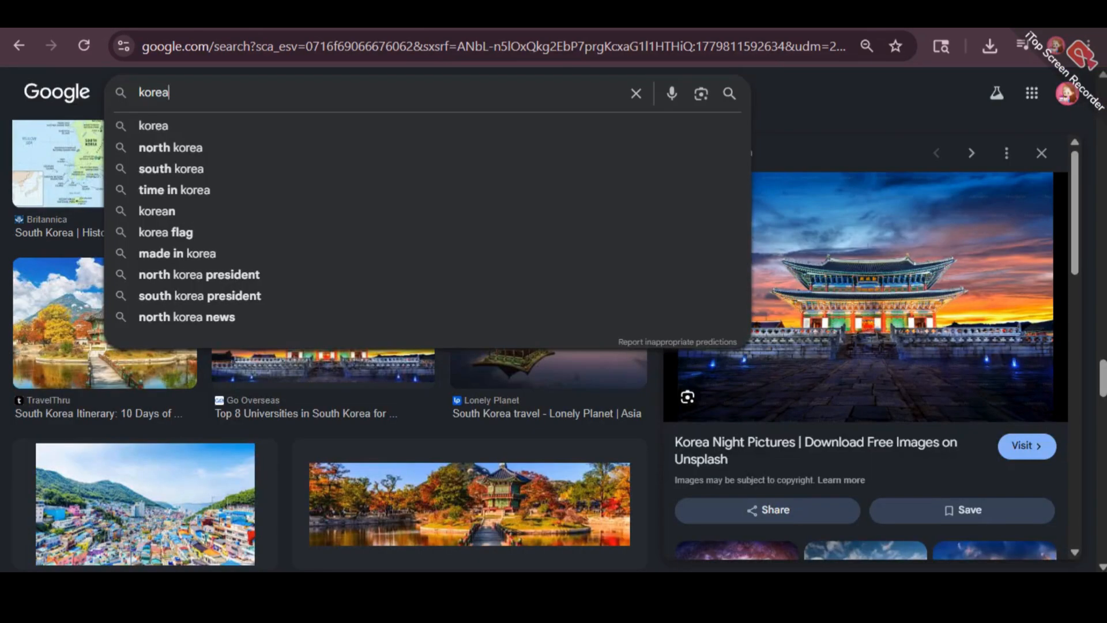
{"action": "key", "text": "ctrl+t"}
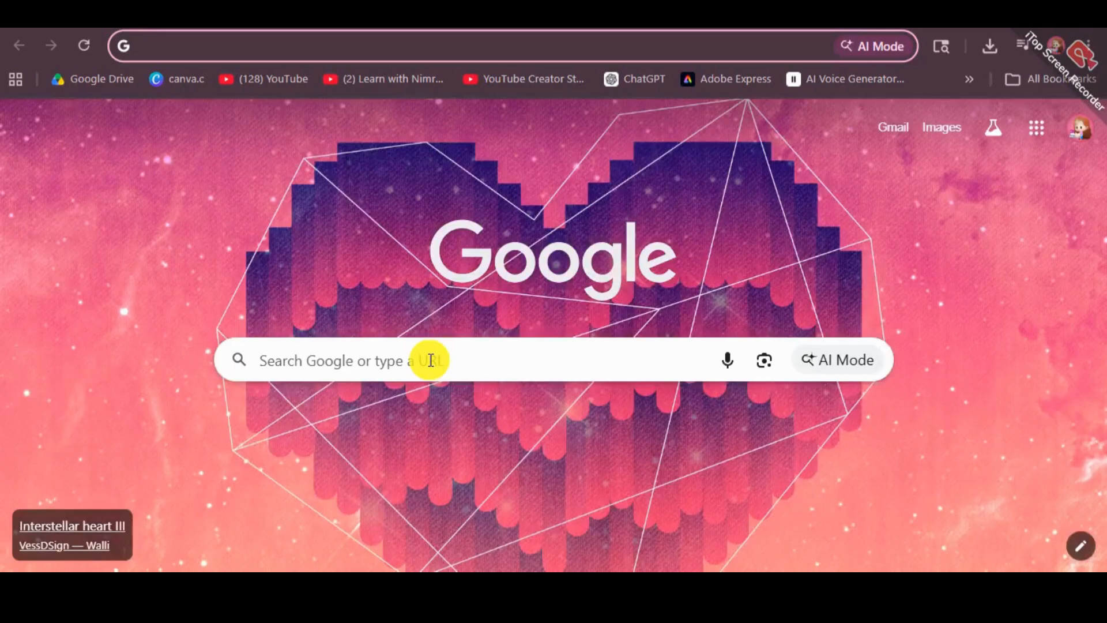
{"action": "left_click", "coordinate": [431, 360]}
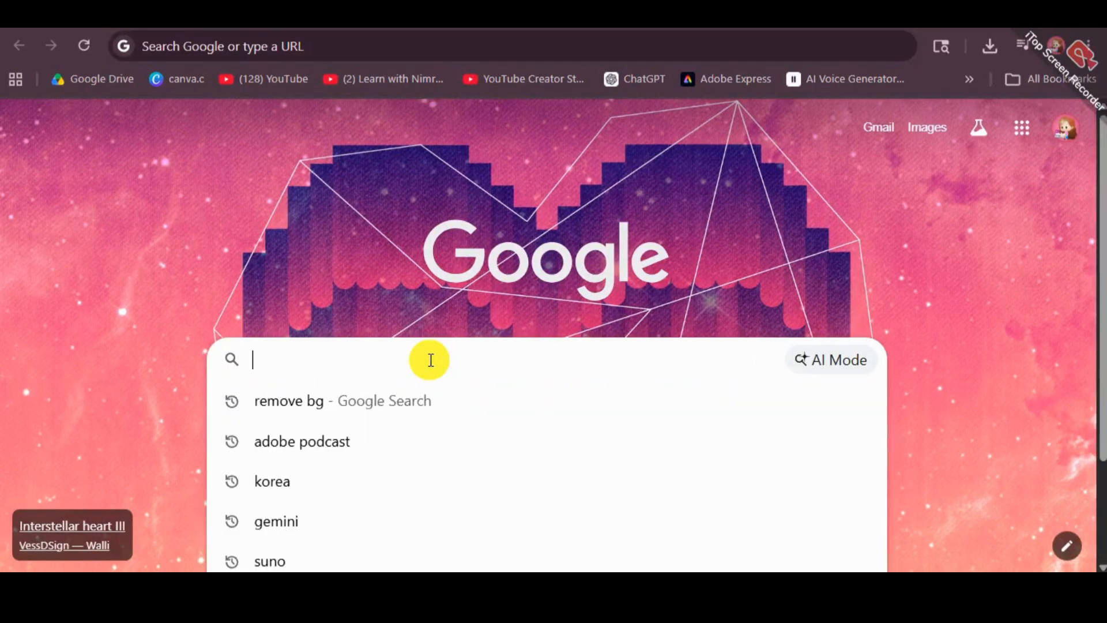
{"action": "type", "text": "remove b"}
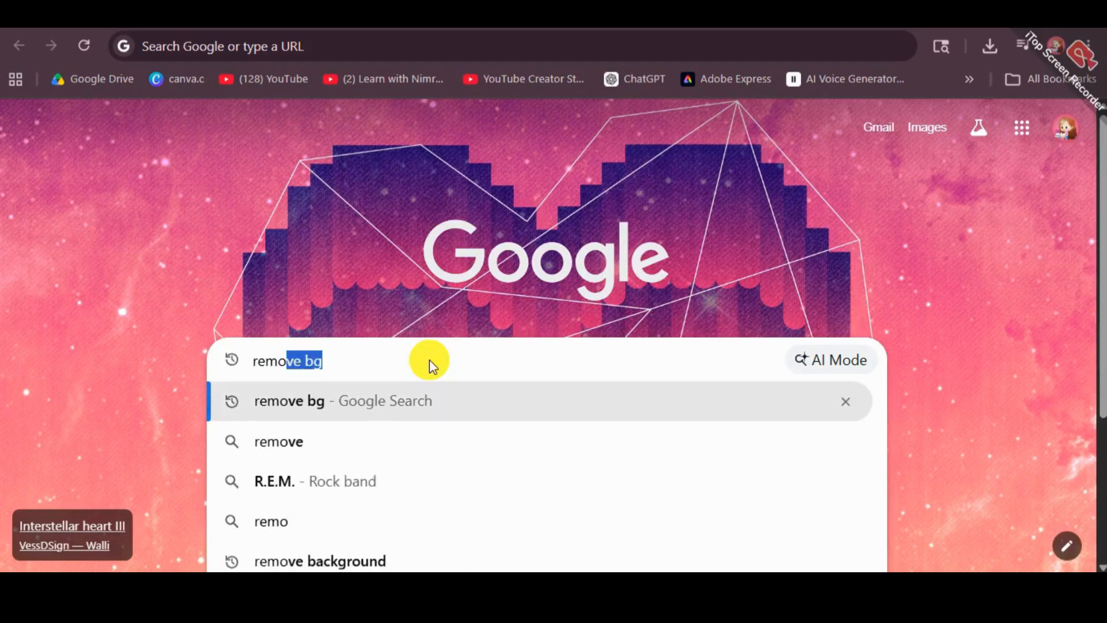
{"action": "type", "text": "h"}
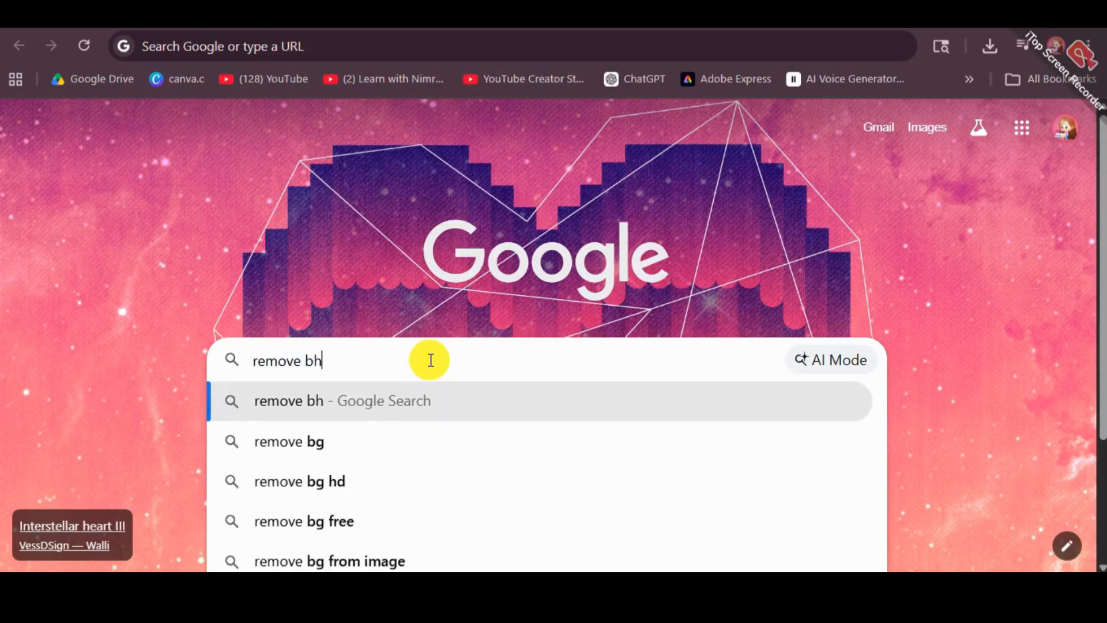
{"action": "key", "text": "BackSpace"}
{"action": "type", "text": "g"}
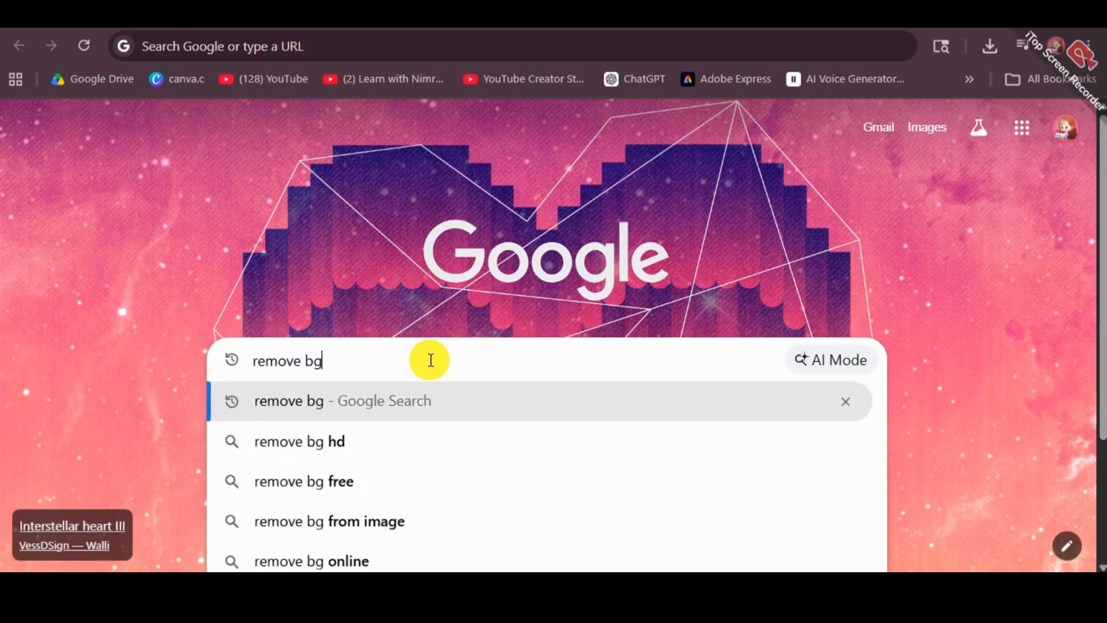
{"action": "key", "text": "Return"}
- Open removal.ai, paste in the palace photo to remove its background and download the 600 x 399 px cutout
{"action": "scroll", "coordinate": [427, 360], "scroll_direction": "down", "scroll_amount": 6}
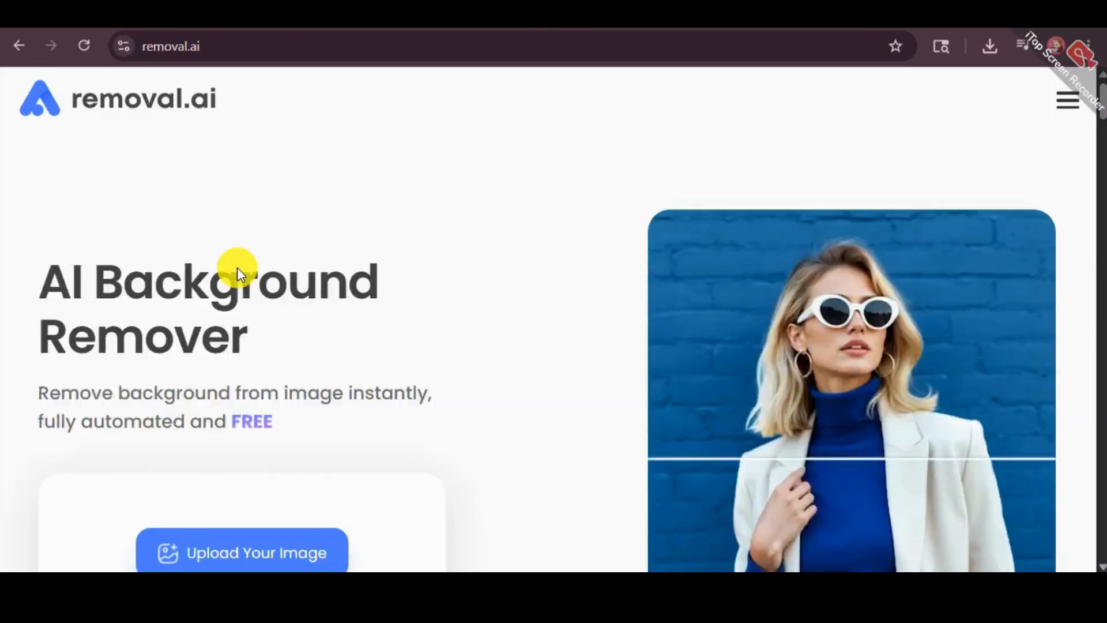
{"action": "scroll", "coordinate": [237, 267], "scroll_direction": "down", "scroll_amount": 4}
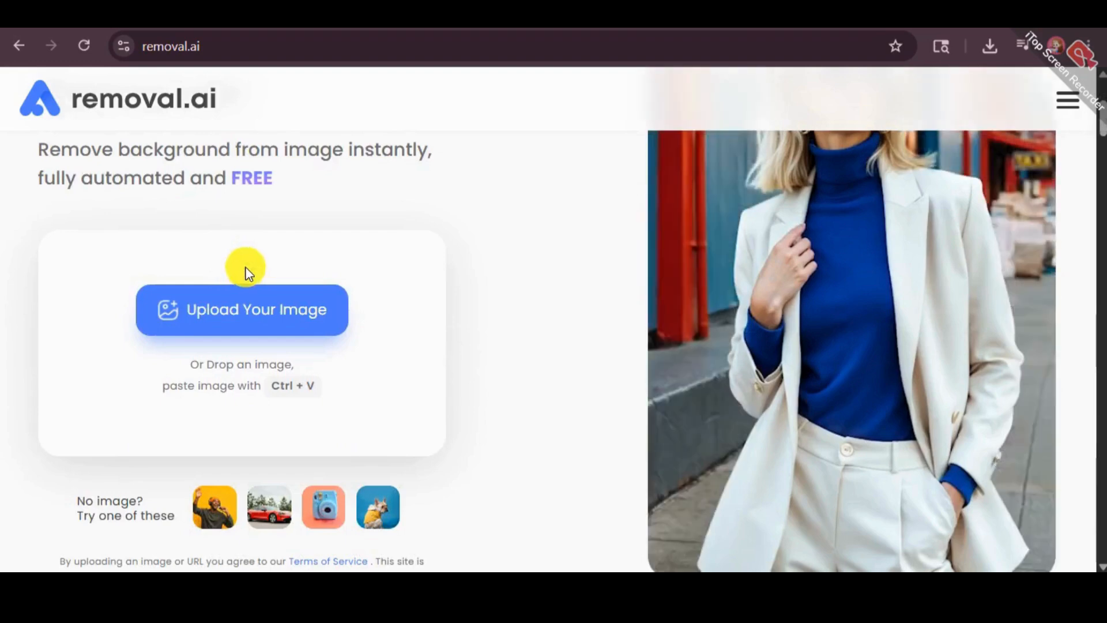
{"action": "key", "text": "ctrl+v"}
{"action": "scroll", "coordinate": [247, 230], "scroll_direction": "down", "scroll_amount": 3}
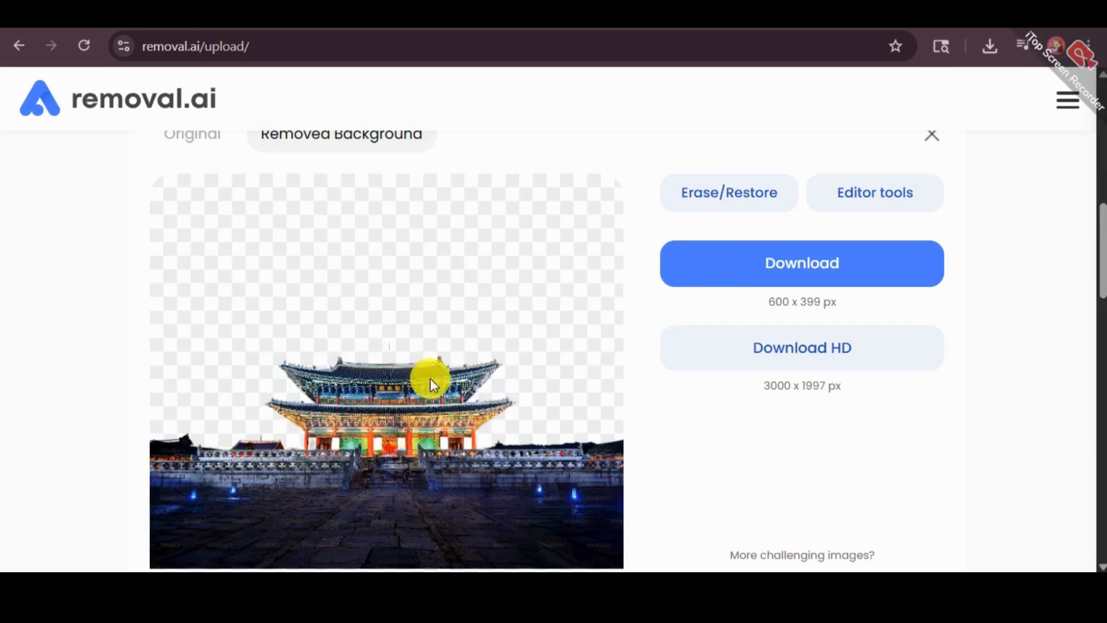
{"action": "left_click", "coordinate": [781, 271]}
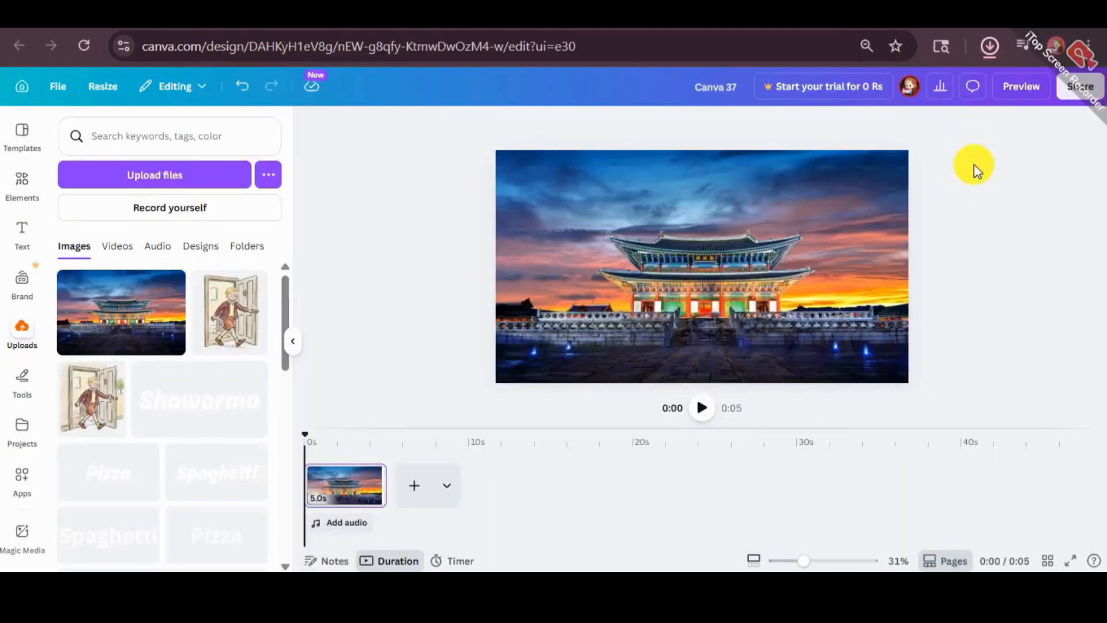
- Switch back to Canva, upload the downloaded palace cutout and place it in the upper-left corner of the page
{"action": "left_click_drag", "start_coordinate": [819, 78], "coordinate": [642, 235]}
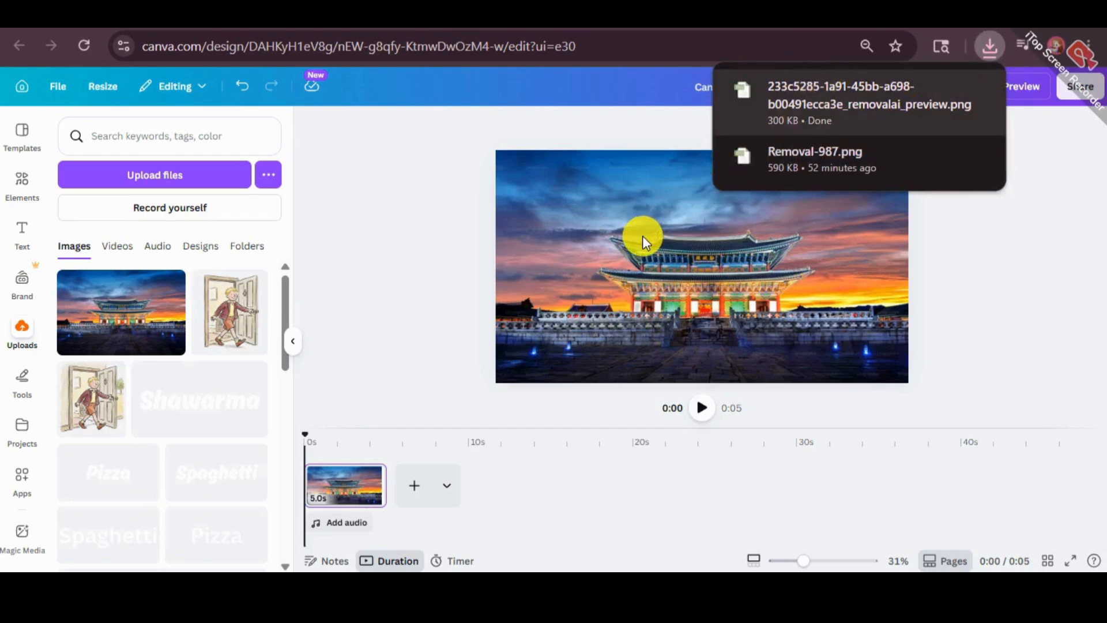
{"action": "left_click_drag", "start_coordinate": [783, 154], "coordinate": [249, 382]}
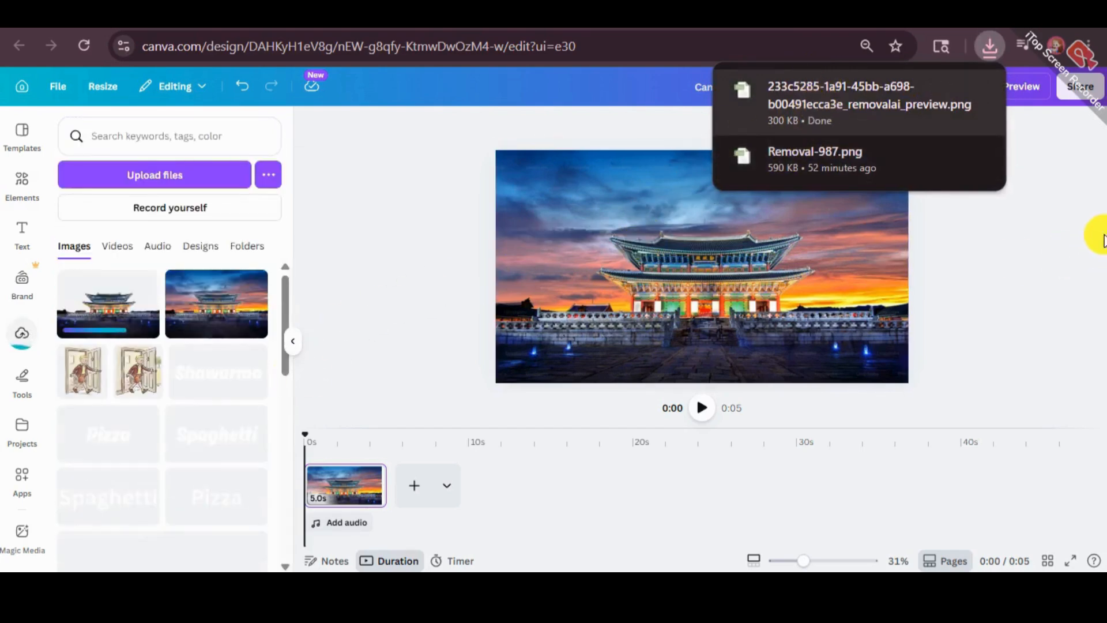
{"action": "left_click", "coordinate": [1054, 200]}
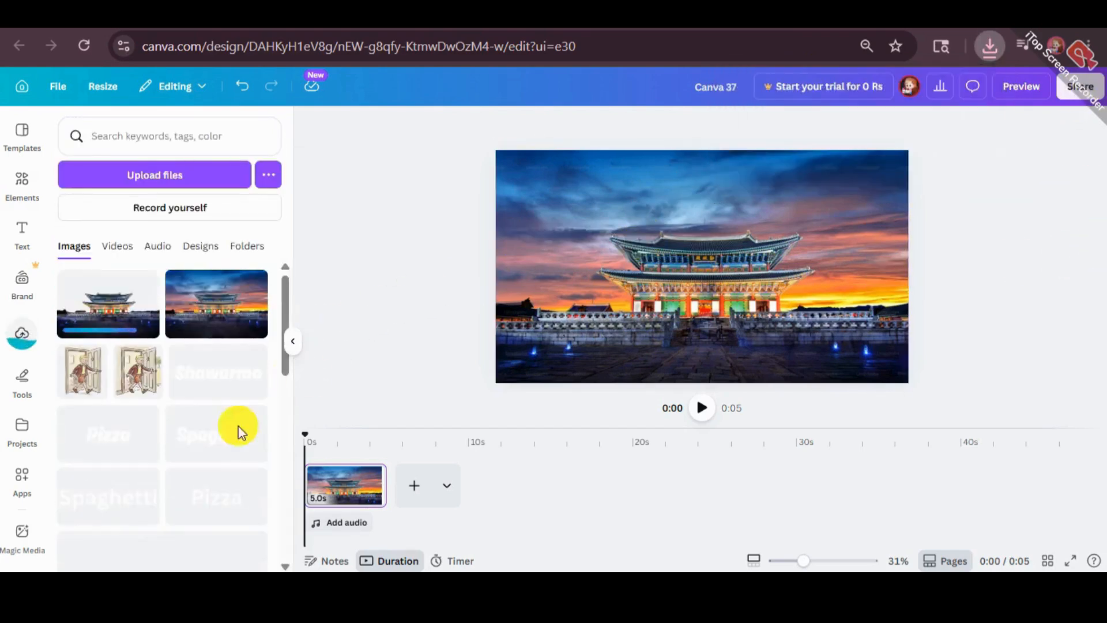
{"action": "left_click", "coordinate": [94, 306]}
{"action": "left_click_drag", "start_coordinate": [692, 285], "coordinate": [582, 230]}
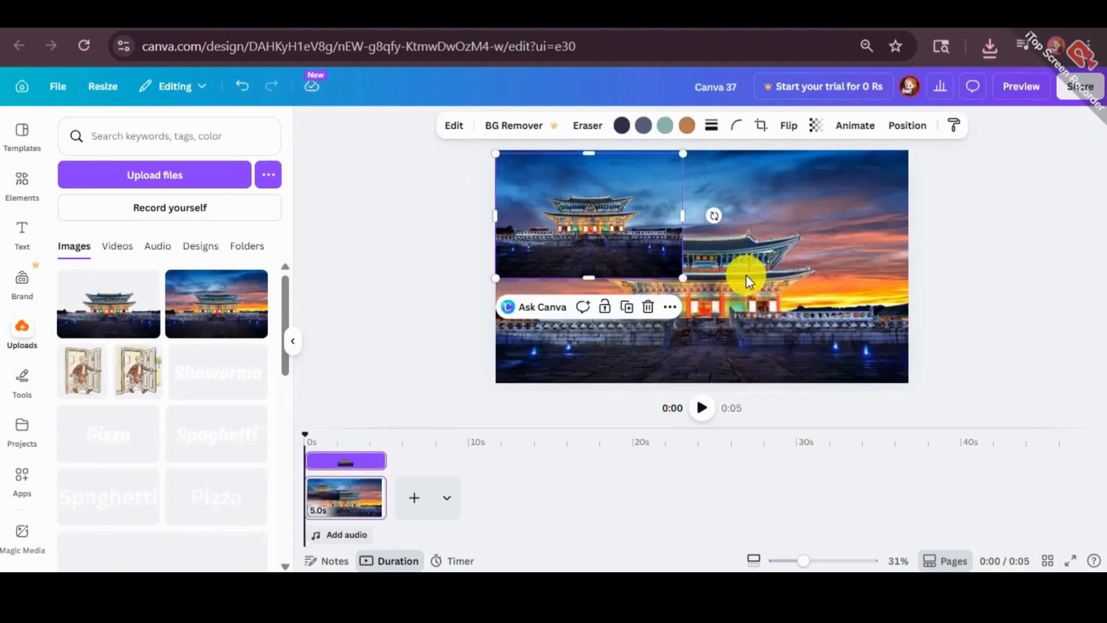
- Add a heading to the page that reads "Korea"
{"action": "left_click", "coordinate": [19, 246]}
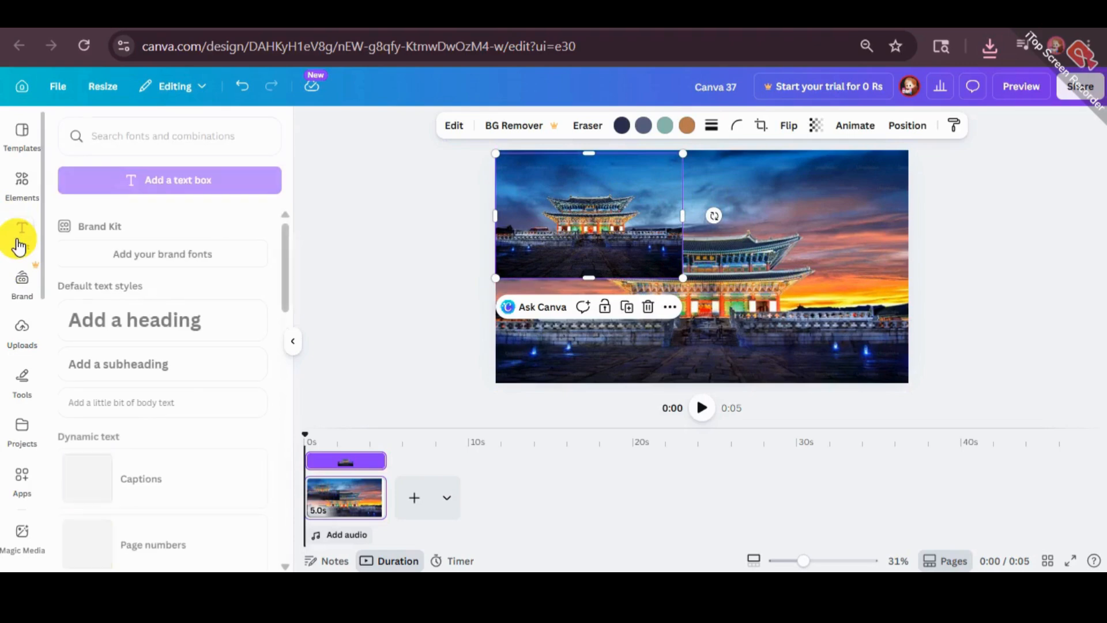
{"action": "left_click", "coordinate": [161, 363]}
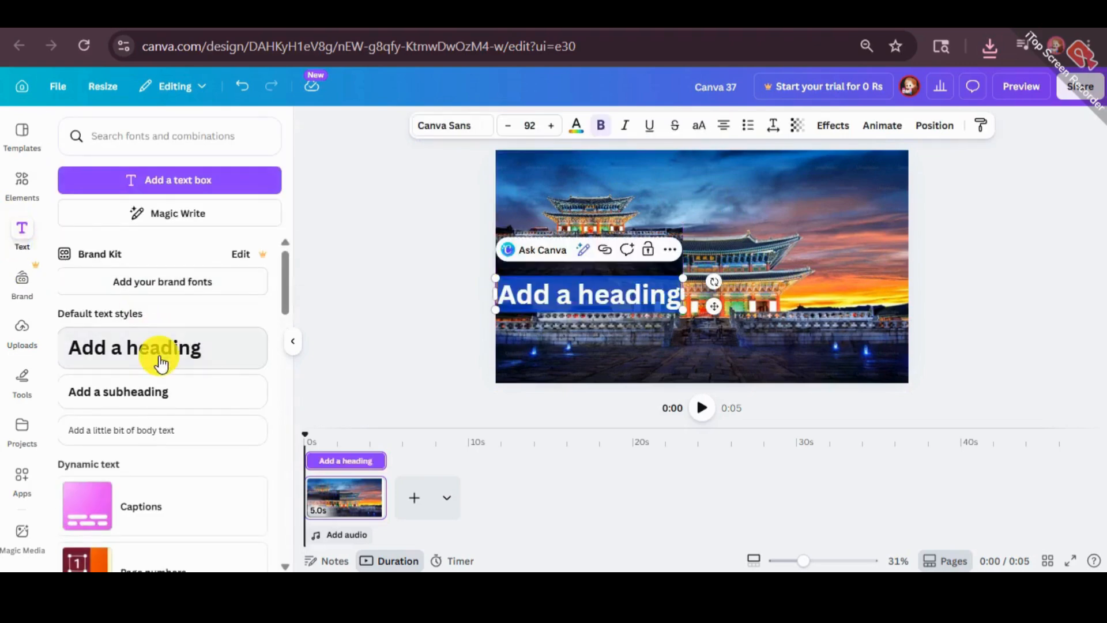
{"action": "type", "text": "Korea"}
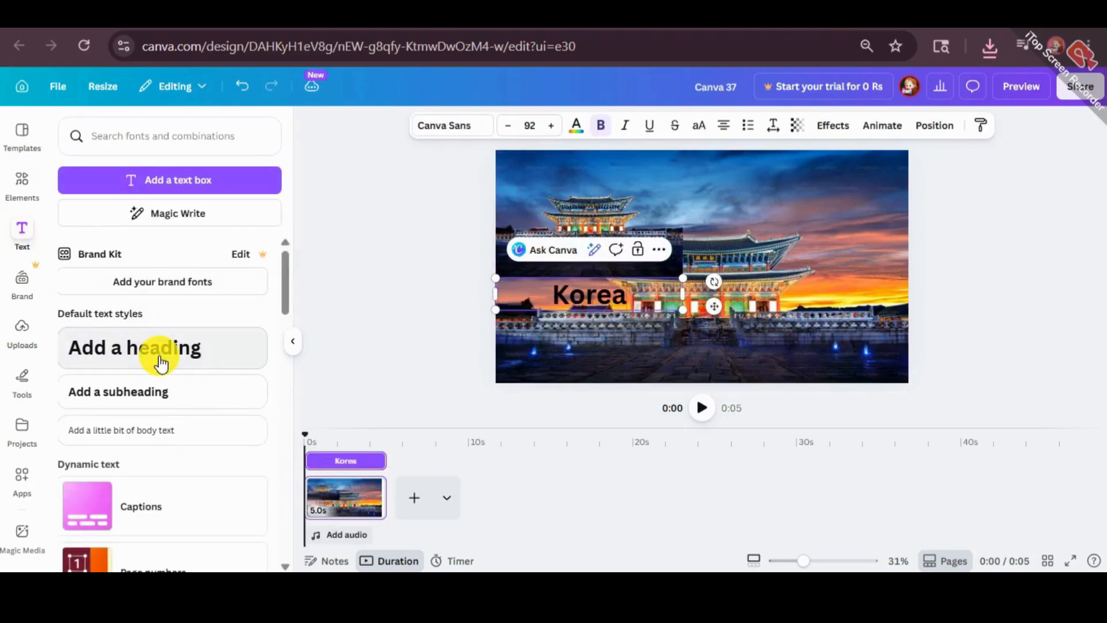
{"action": "left_click", "coordinate": [399, 149]}
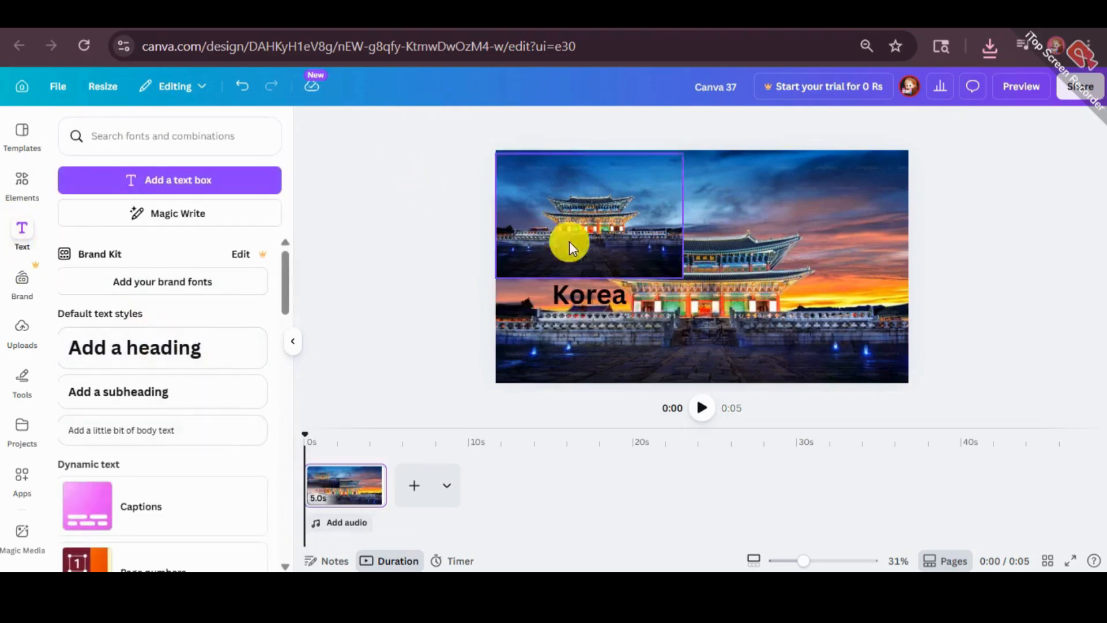
- Change the font of the Korea heading to Zuume Rough Bold
{"action": "left_click", "coordinate": [573, 291]}
{"action": "left_click", "coordinate": [444, 125]}
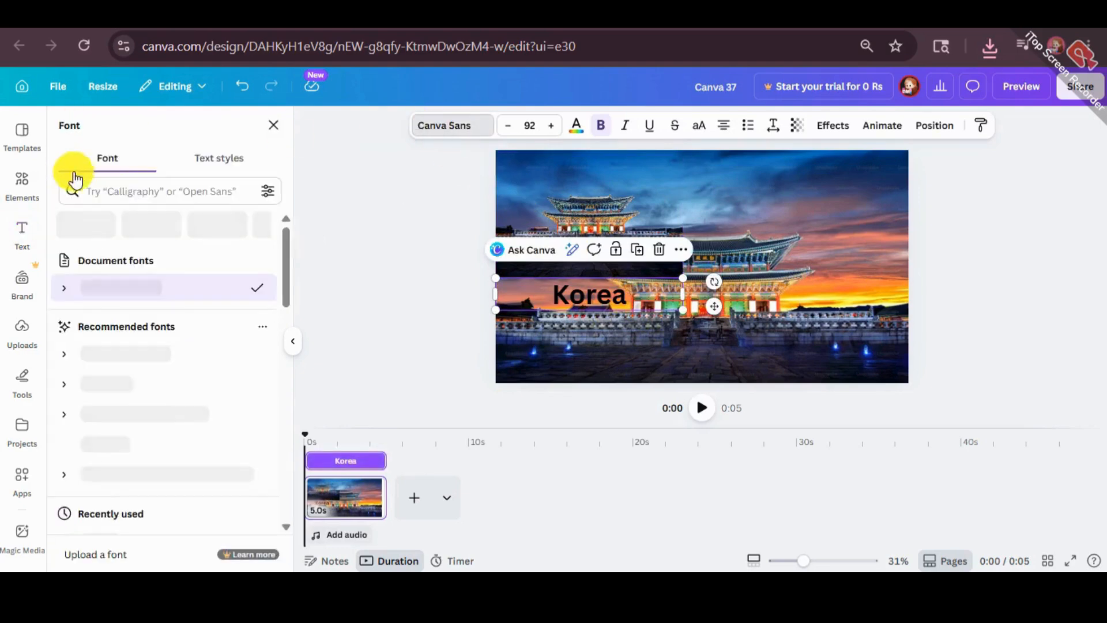
{"action": "left_click", "coordinate": [122, 199]}
{"action": "type", "text": "ur"}
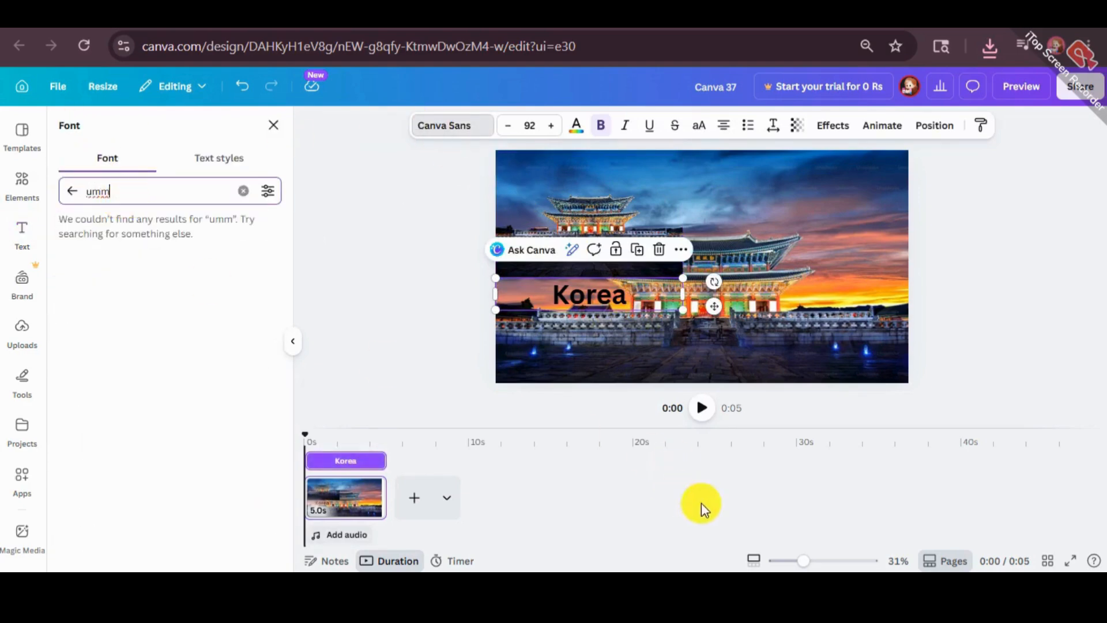
{"action": "left_click", "coordinate": [633, 476]}
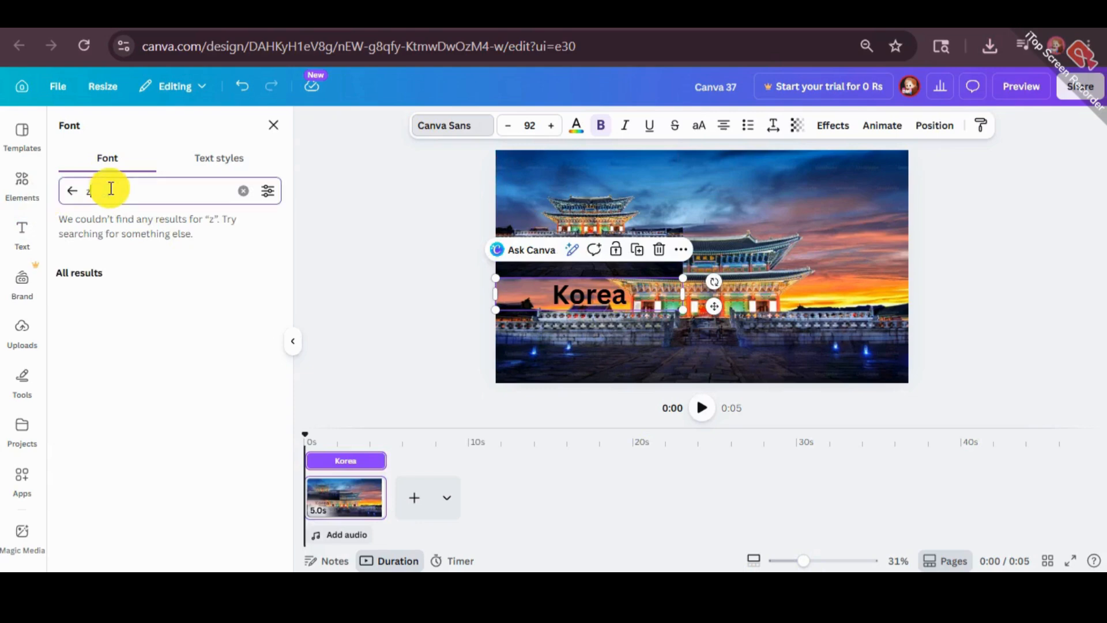
{"action": "left_click", "coordinate": [144, 268]}
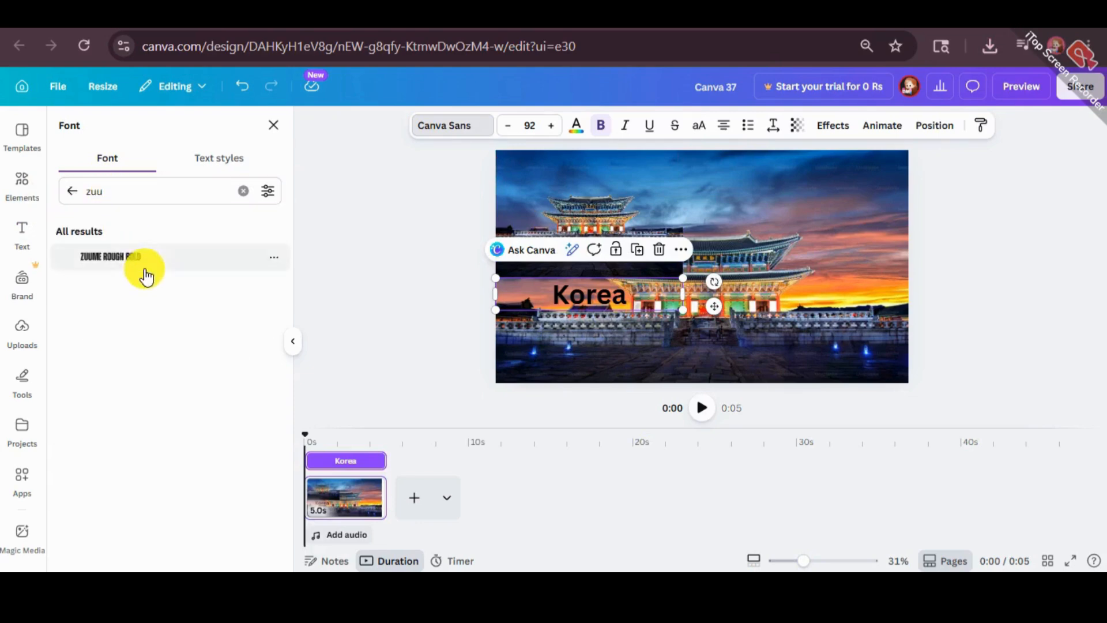
{"action": "left_click", "coordinate": [196, 273]}
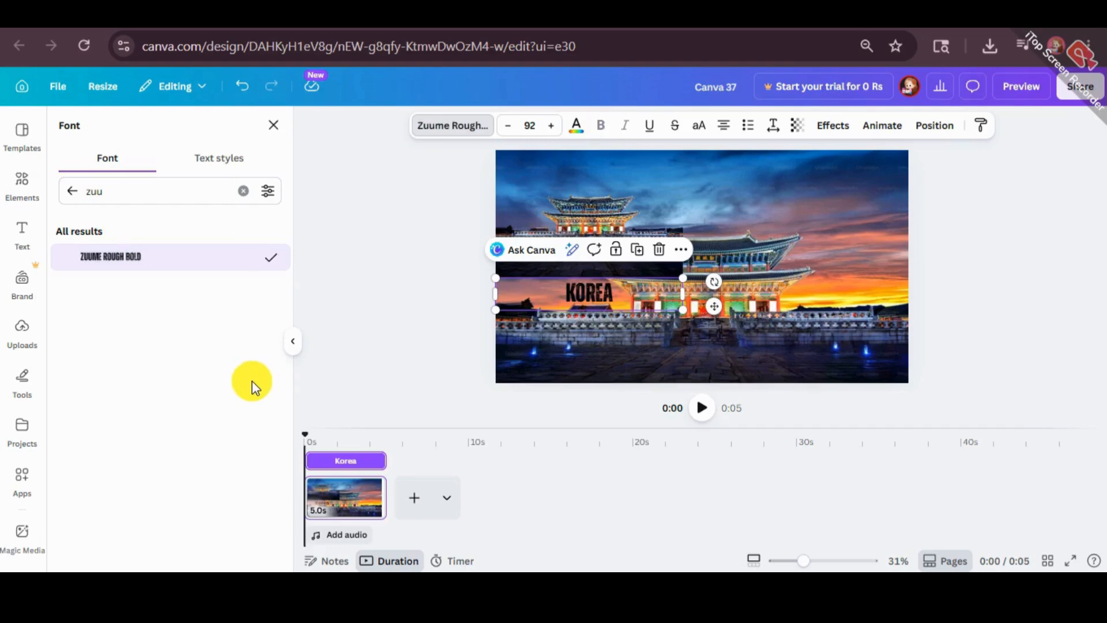
- Enlarge the Korea heading to about size 370 and colour it white, positioned in the upper right of the page
{"action": "left_click", "coordinate": [356, 270]}
{"action": "left_click_drag", "start_coordinate": [683, 294], "coordinate": [742, 225]}
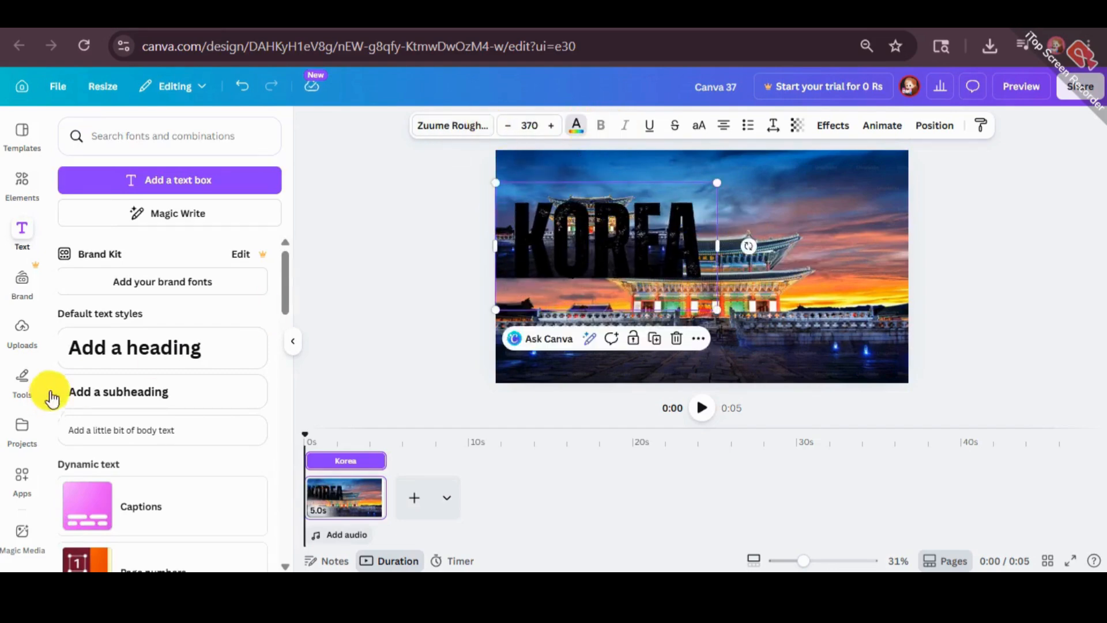
{"action": "left_click", "coordinate": [64, 280]}
{"action": "left_click_drag", "start_coordinate": [869, 241], "coordinate": [655, 234]}
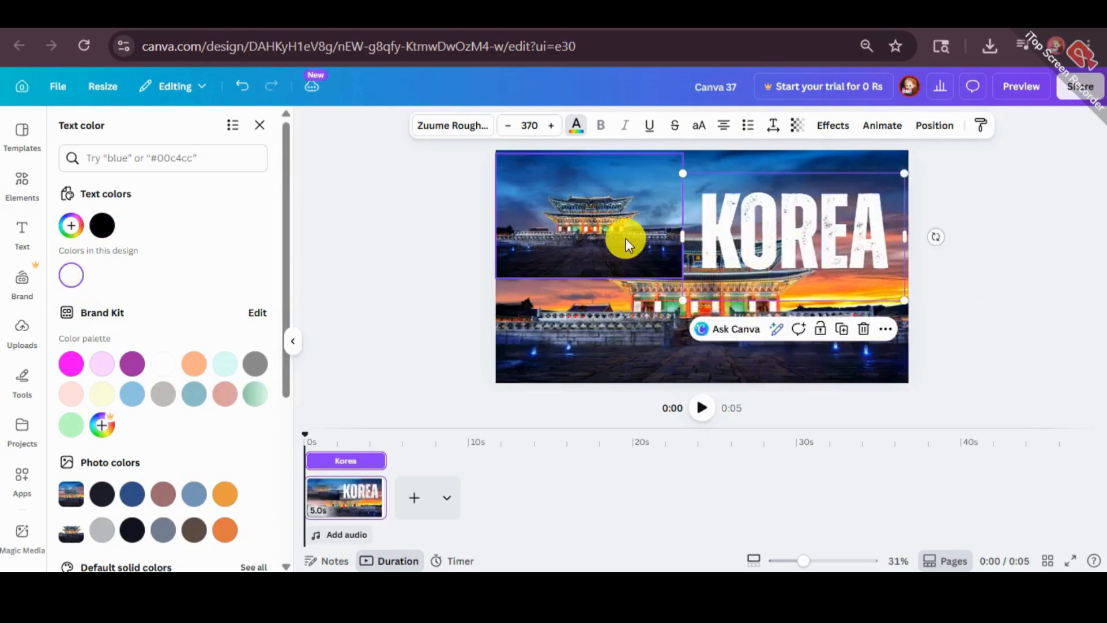
- Enlarge the palace cutout to the full page width so that it lines up with the background photo
{"action": "left_click", "coordinate": [625, 238]}
{"action": "left_click_drag", "start_coordinate": [685, 273], "coordinate": [916, 392]}
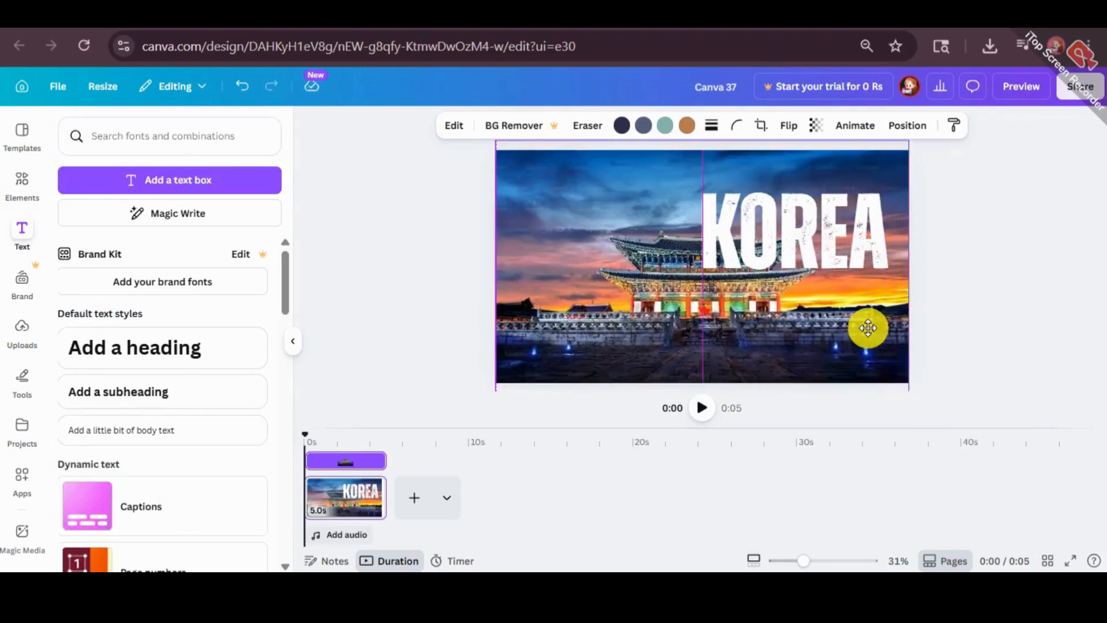
- Enlarge the Korea heading to about size 549 and place it horizontally centred behind the palace cutout
{"action": "left_click_drag", "start_coordinate": [840, 247], "coordinate": [675, 234]}
{"action": "left_click_drag", "start_coordinate": [738, 289], "coordinate": [813, 320]}
{"action": "left_click_drag", "start_coordinate": [760, 254], "coordinate": [716, 242]}
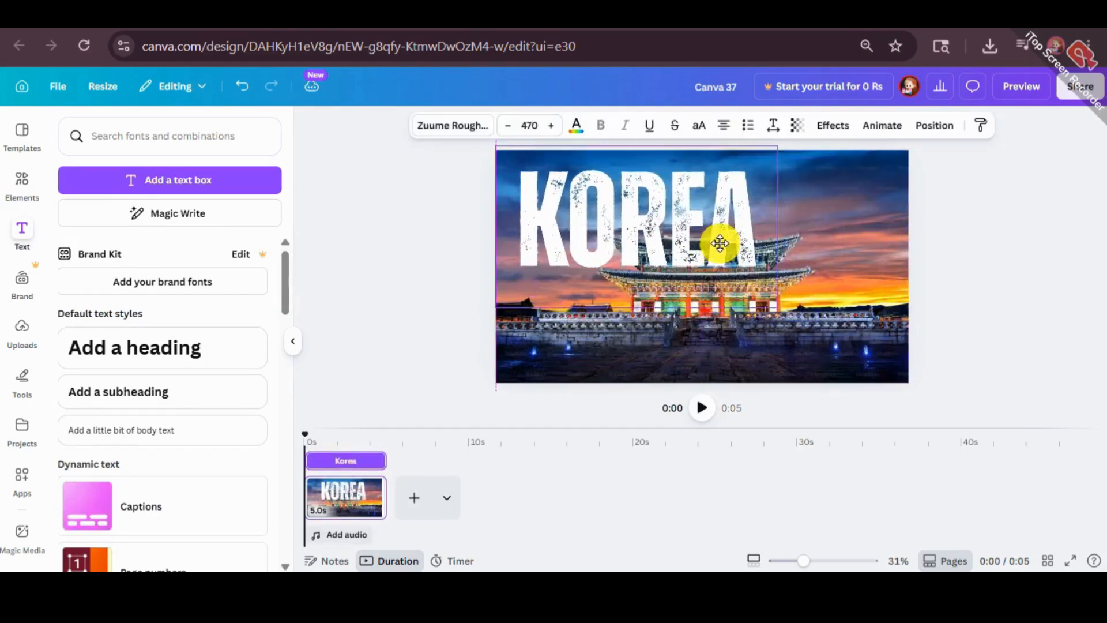
{"action": "left_click_drag", "start_coordinate": [773, 302], "coordinate": [822, 315]}
{"action": "left_click_drag", "start_coordinate": [768, 264], "coordinate": [797, 268]}
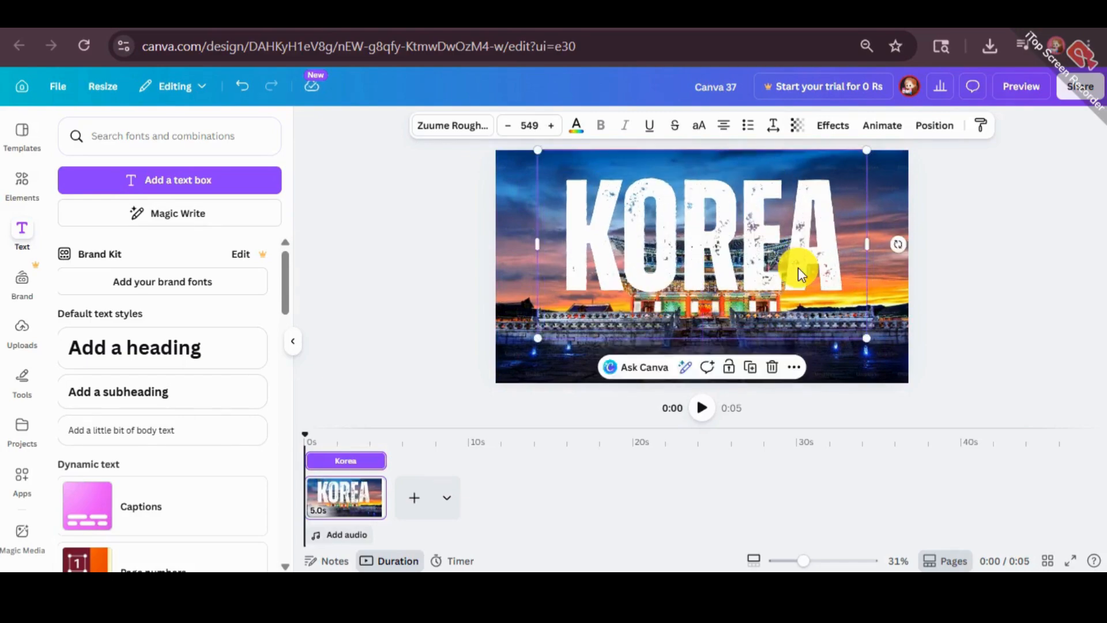
{"action": "left_click", "coordinate": [1082, 256]}
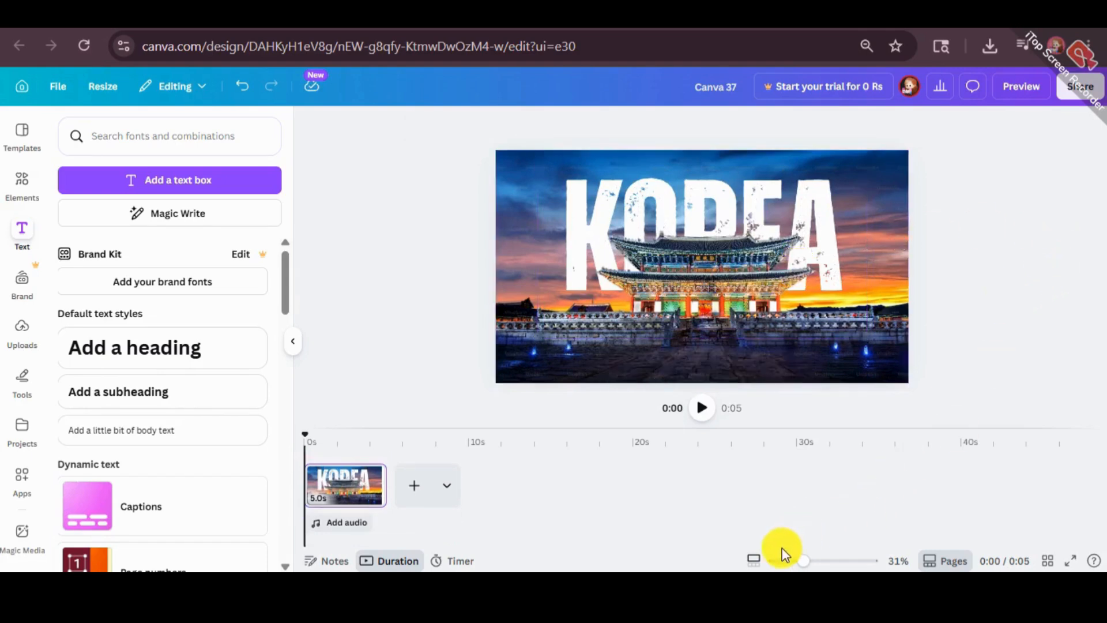
- Search the elements library for "white smog" and limit the results to graphics
{"action": "left_click", "coordinate": [21, 184]}
{"action": "left_click", "coordinate": [133, 161]}
{"action": "left_click", "coordinate": [133, 290]}
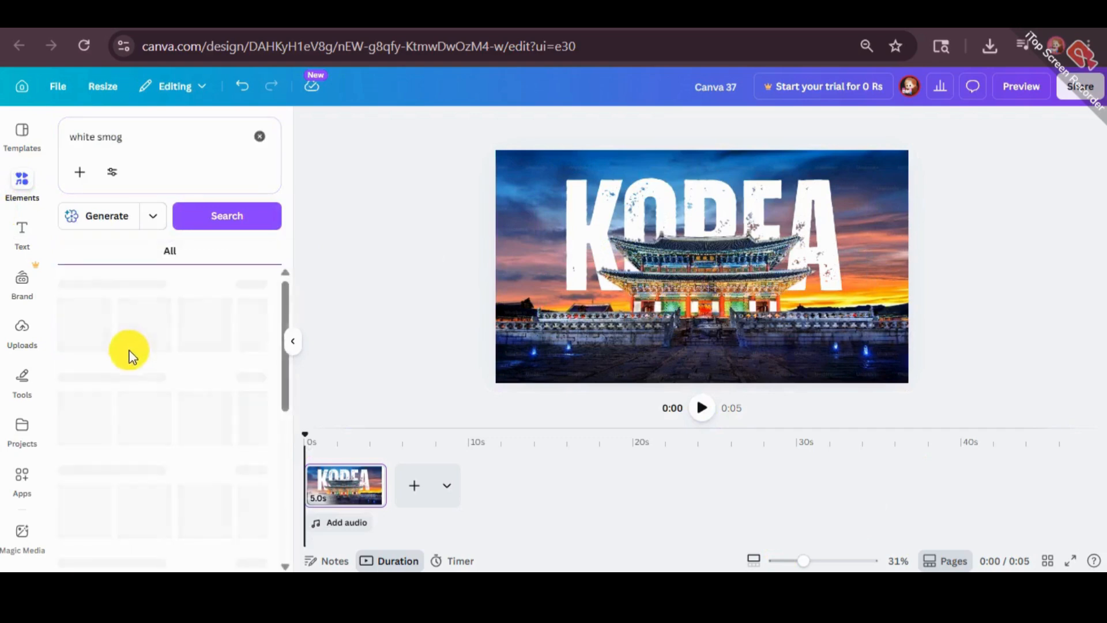
{"action": "left_click", "coordinate": [108, 259]}
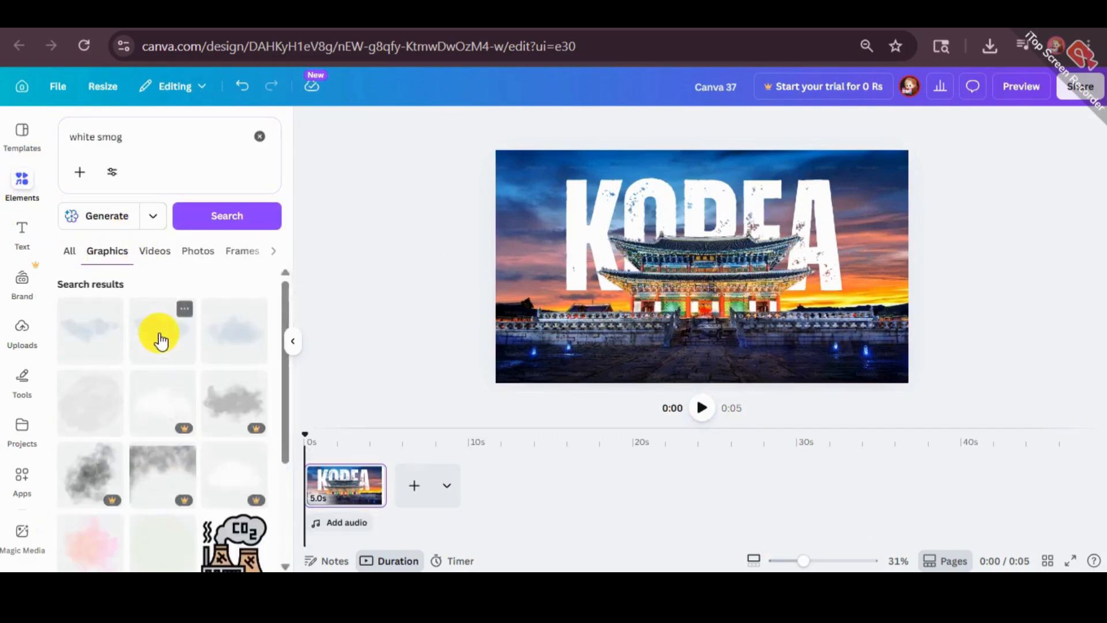
- Add the second smog graphic along the lower left of the page and place a copy at the lower right
{"action": "left_click", "coordinate": [161, 340]}
{"action": "left_click_drag", "start_coordinate": [662, 321], "coordinate": [464, 382]}
{"action": "left_click_drag", "start_coordinate": [562, 343], "coordinate": [803, 333]}
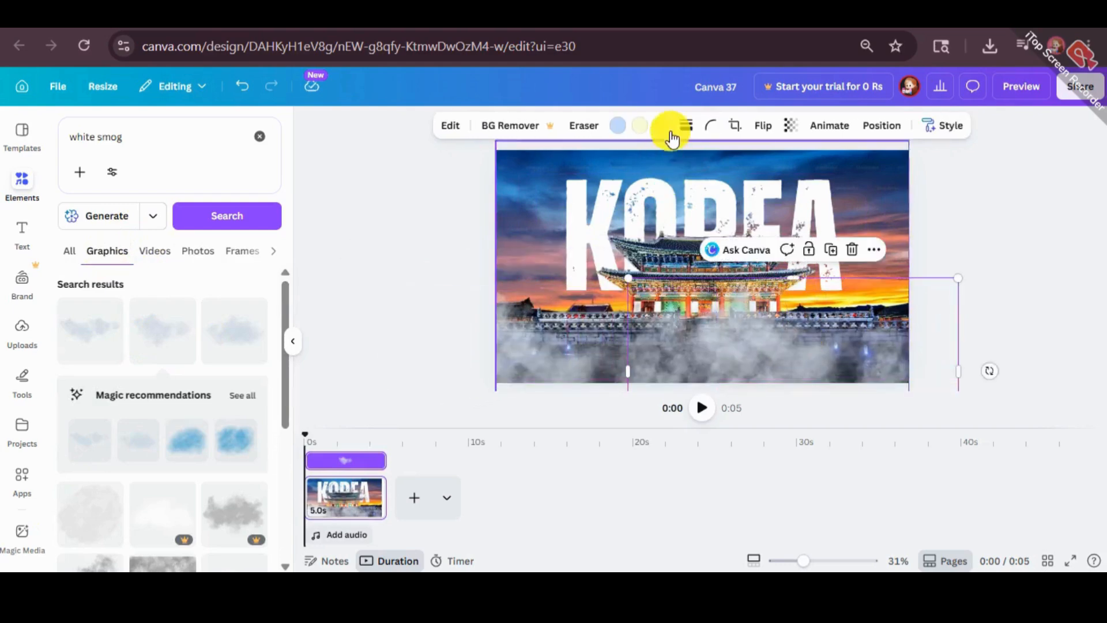
- Flip the smog copy at the page's lower right horizontally and shift it further toward the right edge
{"action": "left_click", "coordinate": [763, 125]}
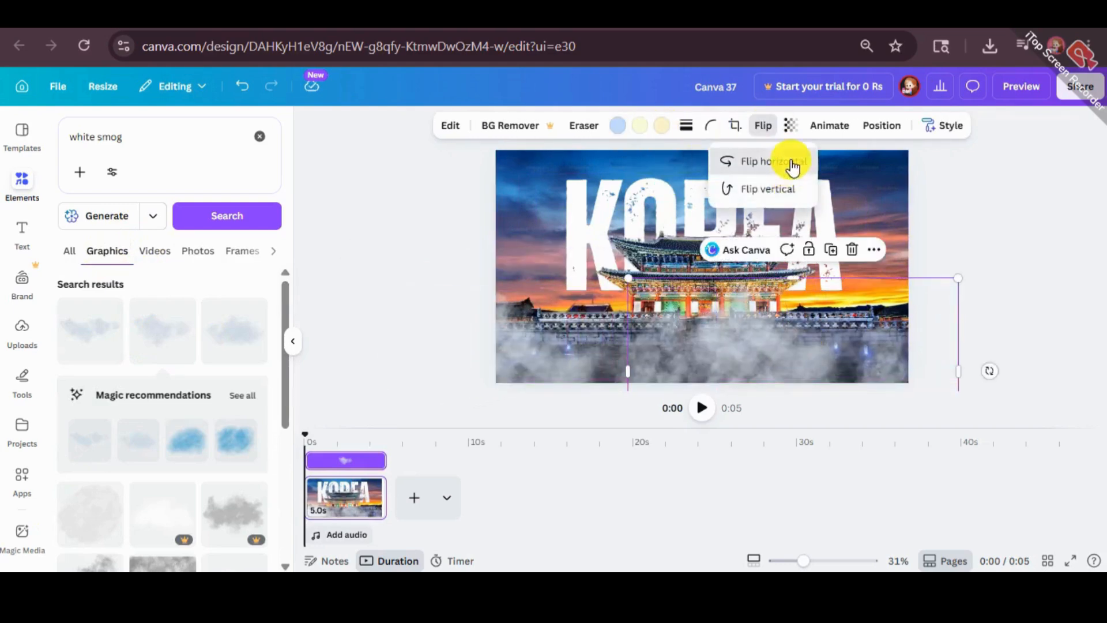
{"action": "left_click", "coordinate": [772, 196]}
{"action": "left_click_drag", "start_coordinate": [778, 327], "coordinate": [851, 317]}
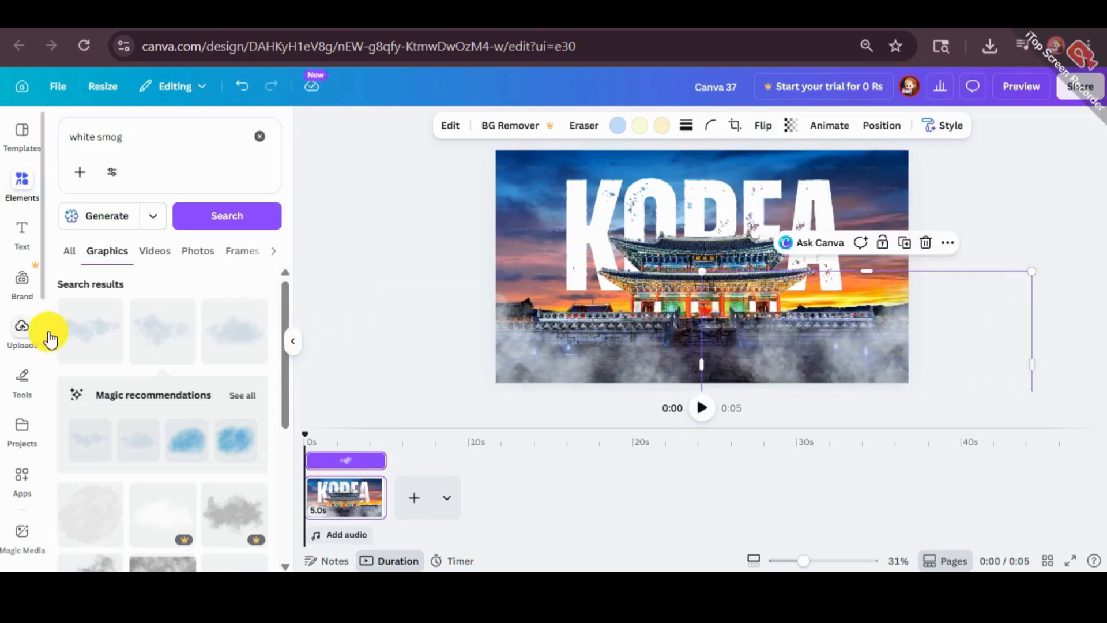
- Add another white smog graphic and centre it along the lower edge of the page
{"action": "left_click", "coordinate": [196, 349]}
{"action": "left_click_drag", "start_coordinate": [704, 254], "coordinate": [702, 422]}
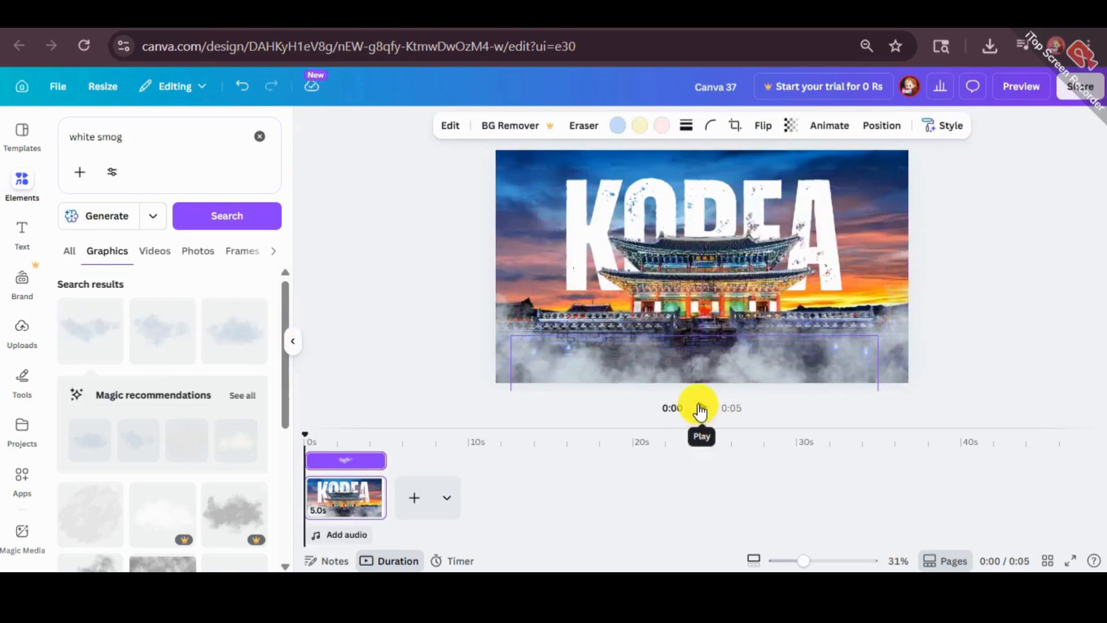
- Raise the lower-left smog graphic slightly and rotate it about 10° clockwise
{"action": "left_click_drag", "start_coordinate": [498, 311], "coordinate": [528, 275]}
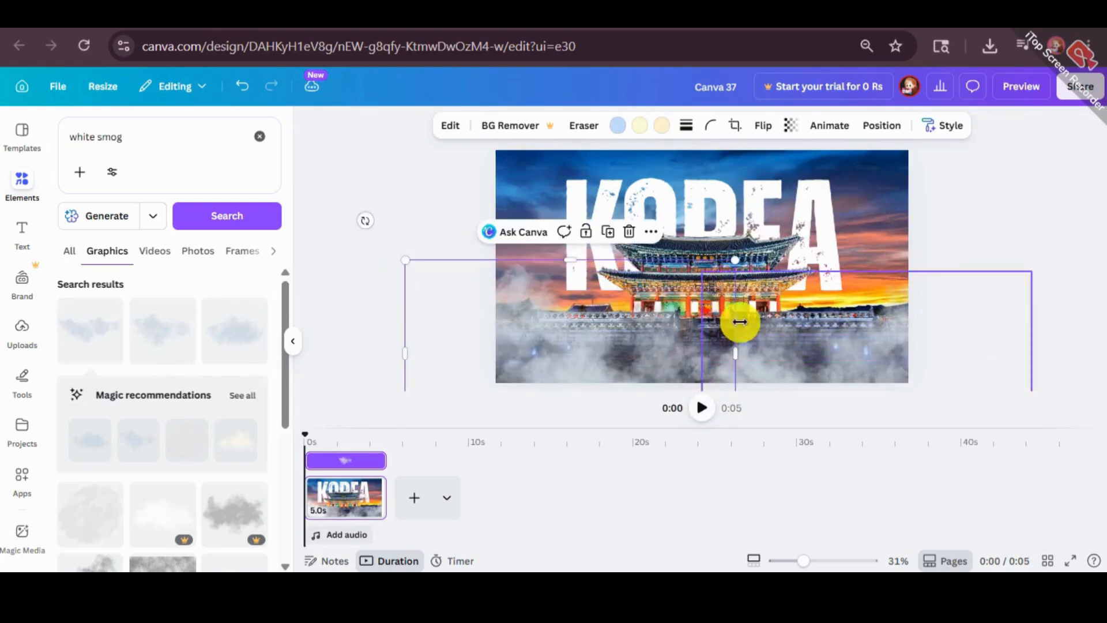
{"action": "left_click_drag", "start_coordinate": [369, 214], "coordinate": [393, 192]}
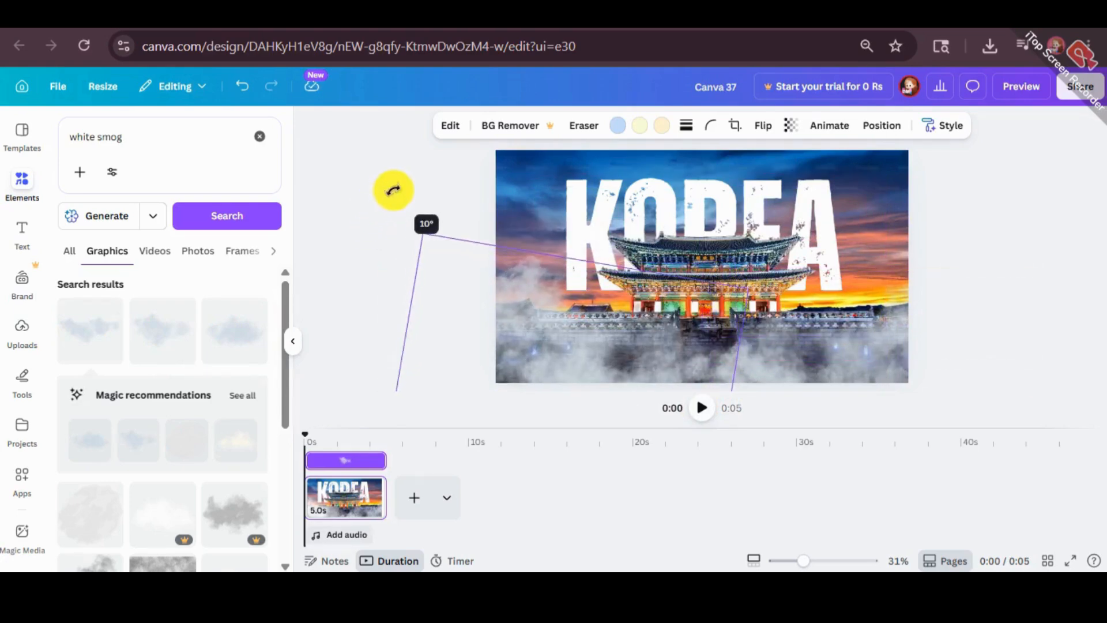
- Raise the right smog graphic and tilt it counterclockwise to mirror the left one, then fine-tune the left smog's position
{"action": "left_click", "coordinate": [884, 326]}
{"action": "left_click_drag", "start_coordinate": [877, 340], "coordinate": [850, 314]}
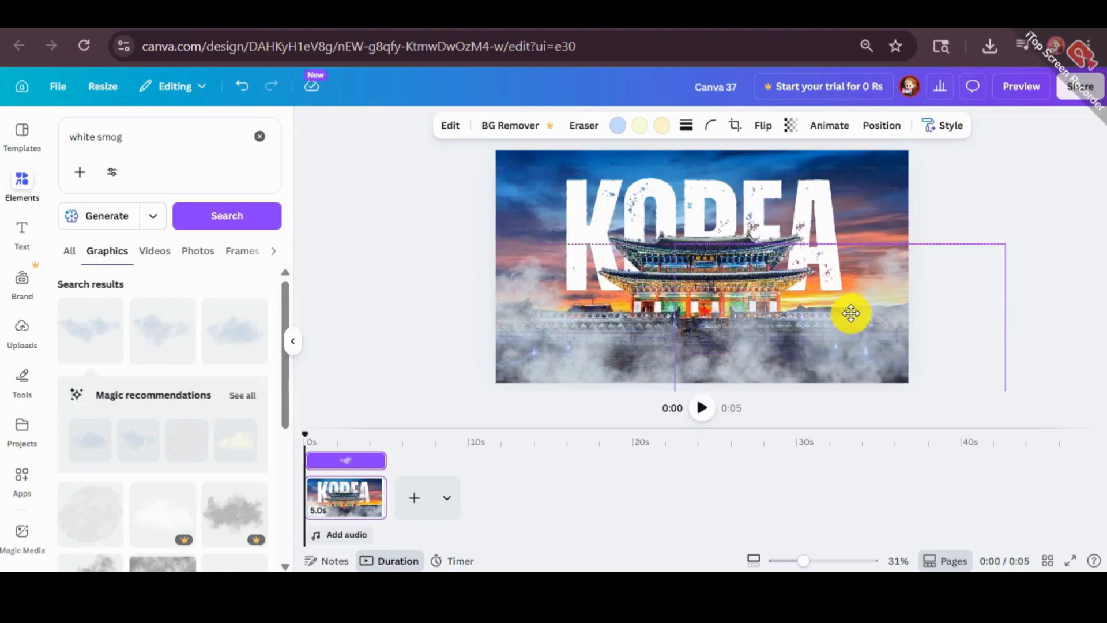
{"action": "left_click_drag", "start_coordinate": [1037, 336], "coordinate": [1045, 304]}
{"action": "left_click_drag", "start_coordinate": [870, 304], "coordinate": [881, 320]}
{"action": "left_click", "coordinate": [547, 320]}
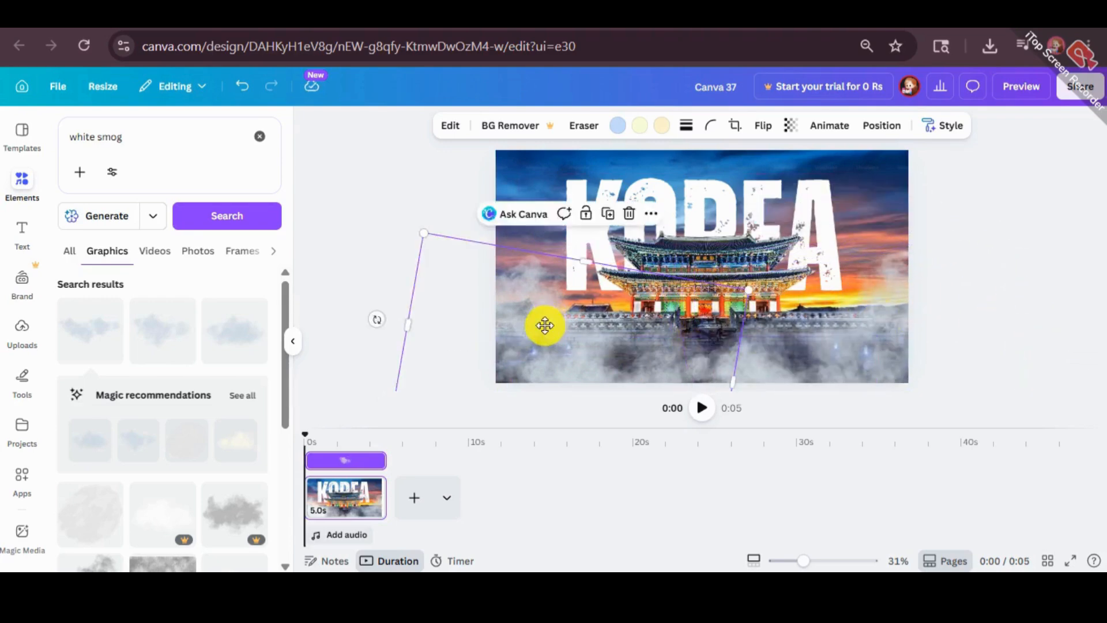
{"action": "left_click_drag", "start_coordinate": [546, 320], "coordinate": [544, 326]}
{"action": "left_click", "coordinate": [677, 363]}
- Select only the three smog graphics along the lower edge and group them
{"action": "left_click_drag", "start_coordinate": [380, 344], "coordinate": [931, 362]}
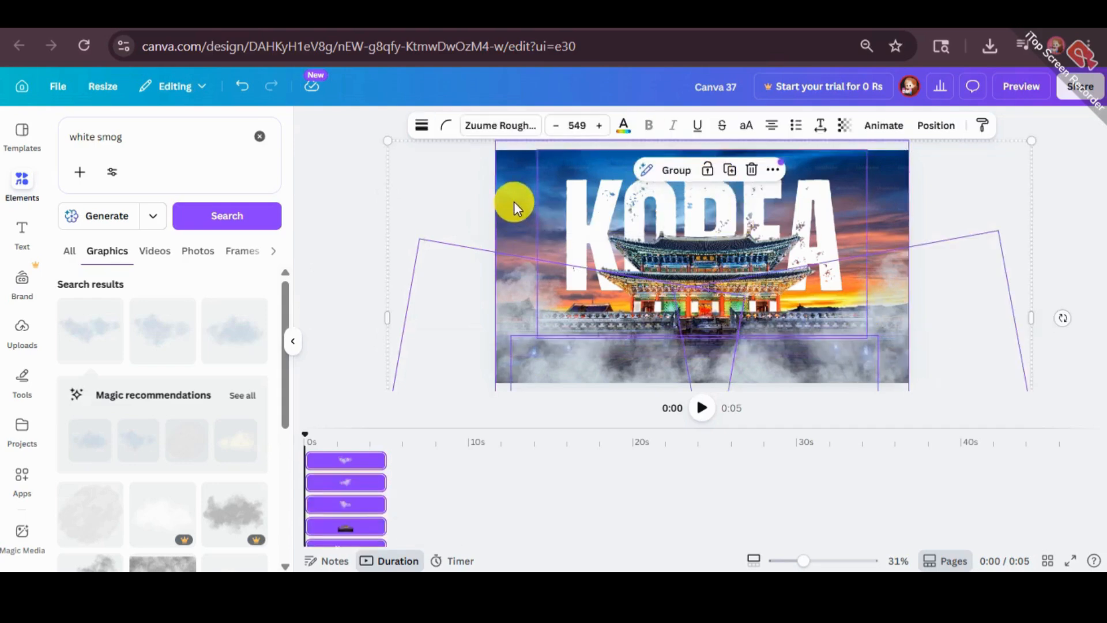
{"action": "left_click", "coordinate": [988, 195]}
{"action": "left_click", "coordinate": [511, 309]}
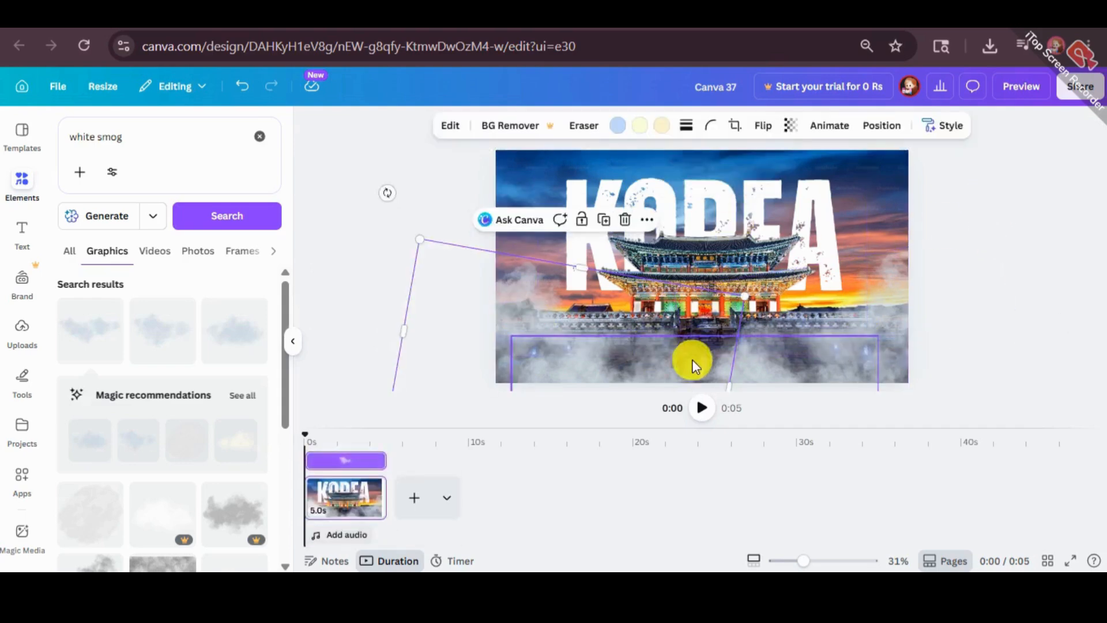
{"action": "left_click", "coordinate": [850, 345], "text": "shift"}
{"action": "key", "text": "ctrl+g"}
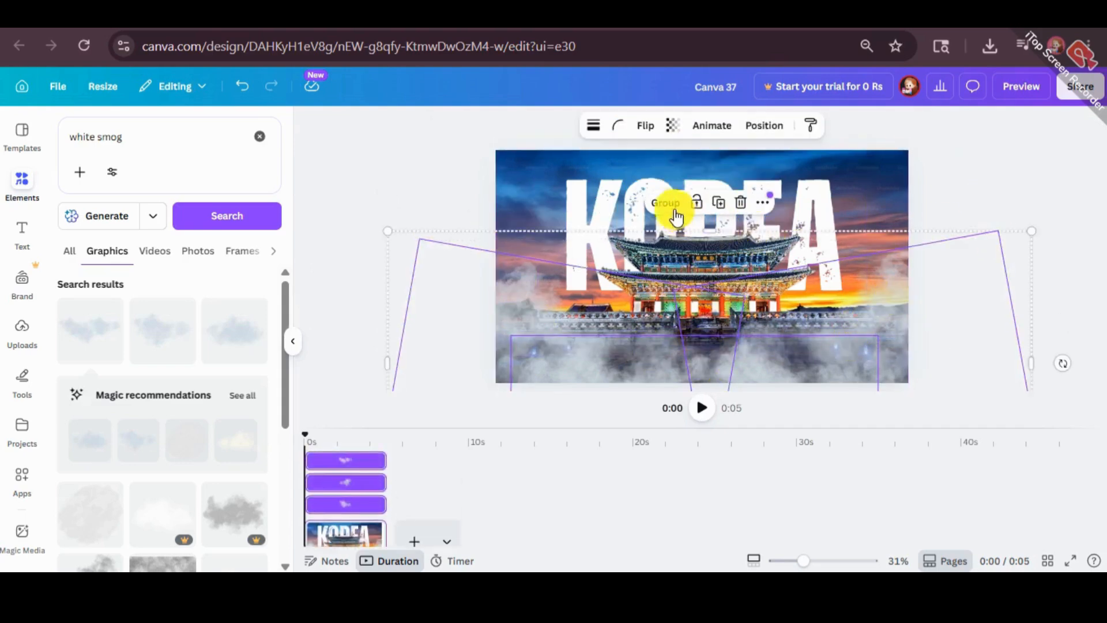
- Shrink the smog group slightly and centre it horizontally over the lower part of the page
{"action": "left_click_drag", "start_coordinate": [402, 238], "coordinate": [462, 252]}
{"action": "left_click_drag", "start_coordinate": [625, 328], "coordinate": [583, 323]}
{"action": "left_click_drag", "start_coordinate": [877, 340], "coordinate": [879, 324]}
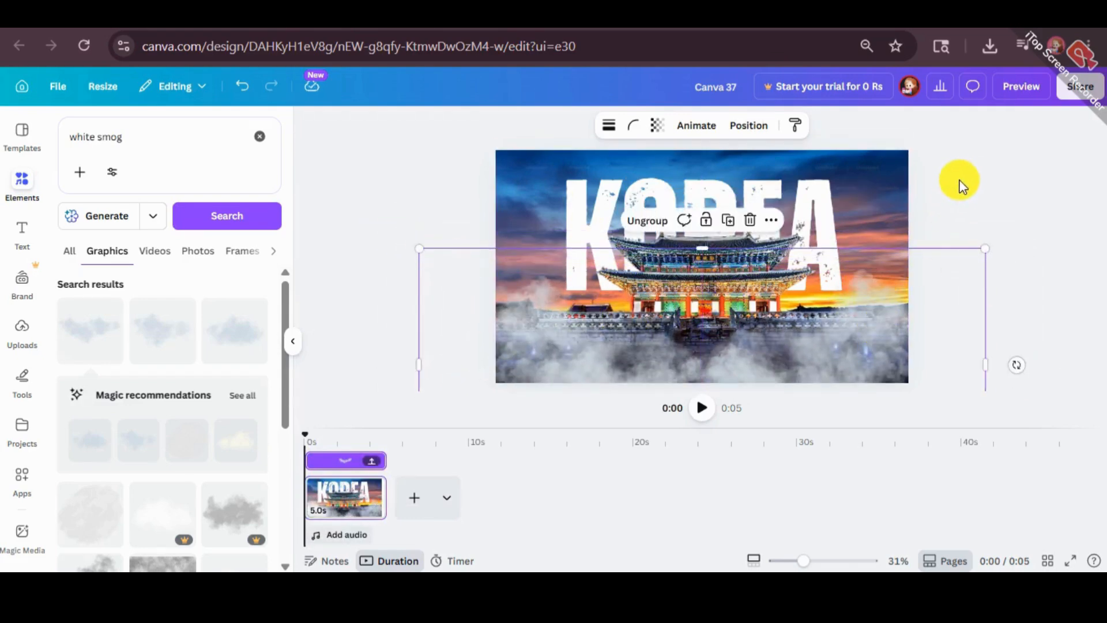
{"action": "left_click", "coordinate": [963, 181]}
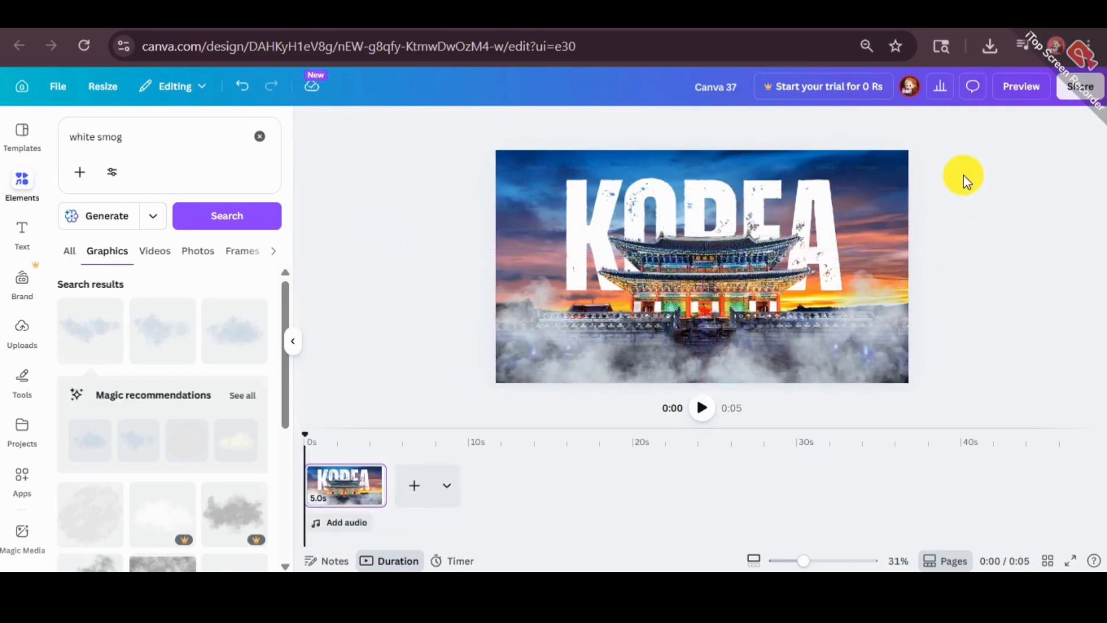
- Search the graphics for "elements" and look through the results for a suitable decoration
{"action": "left_click", "coordinate": [125, 125]}
{"action": "type", "text": "e"}
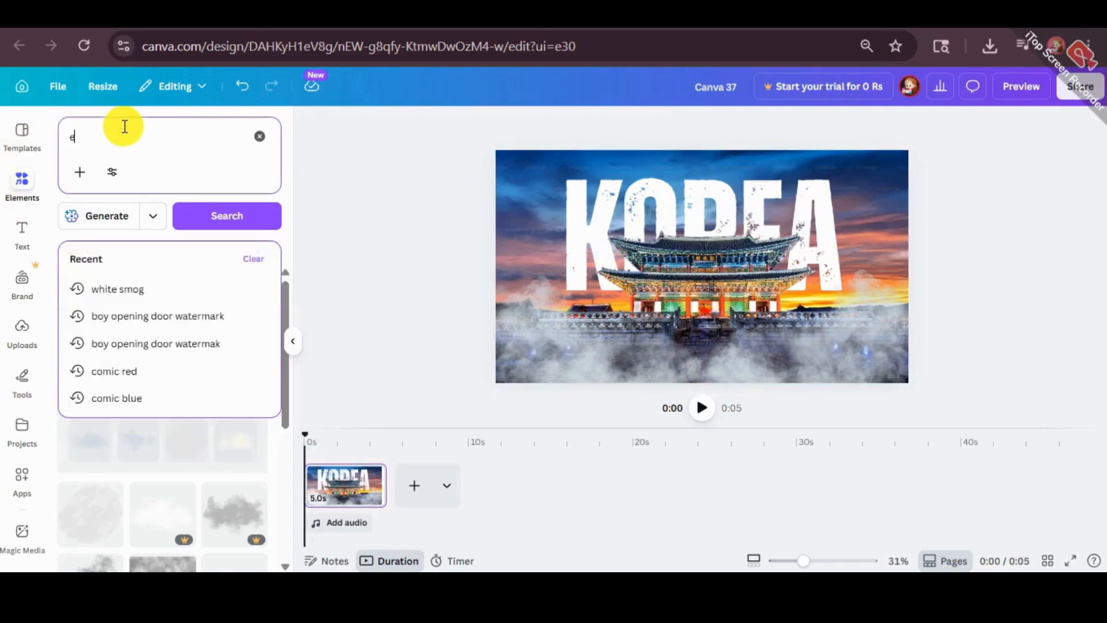
{"action": "type", "text": "lement"}
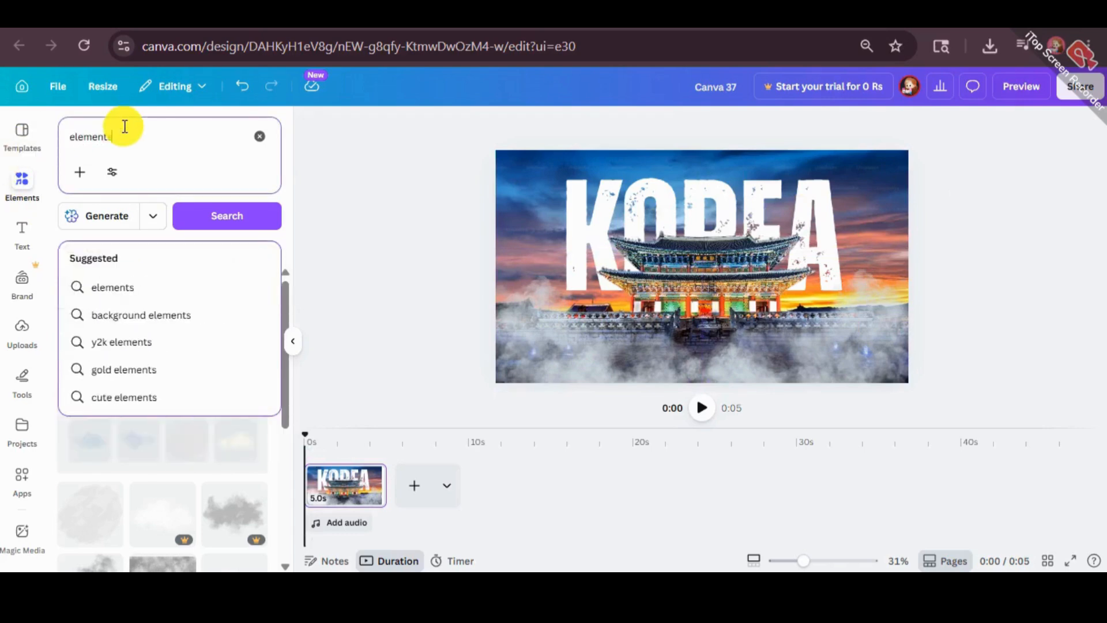
{"action": "type", "text": "s"}
{"action": "key", "text": "Return"}
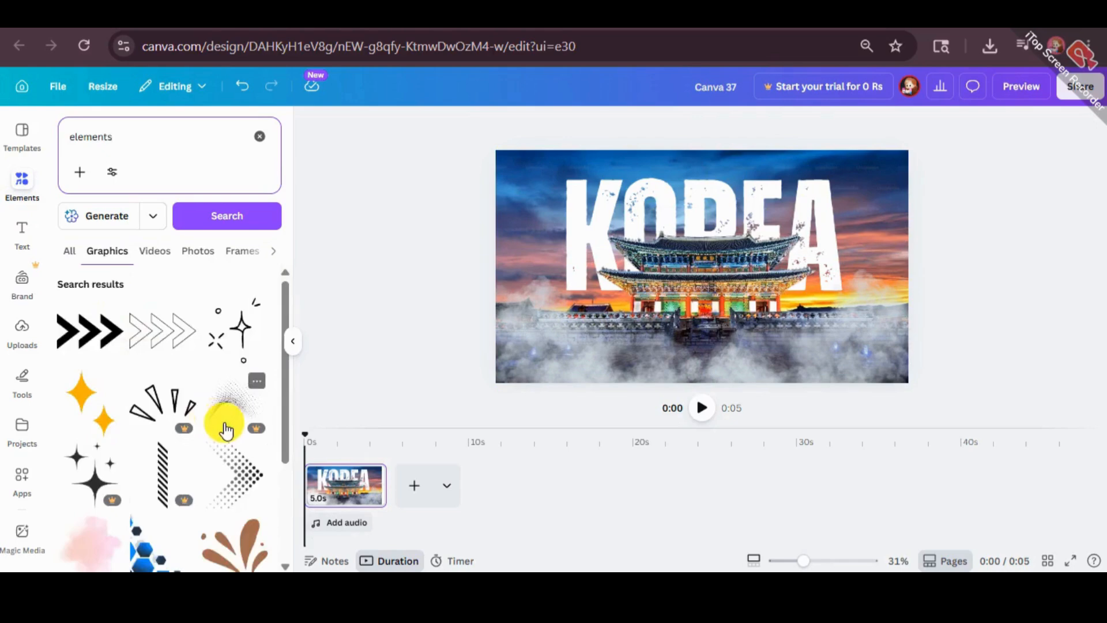
{"action": "scroll", "coordinate": [225, 429], "scroll_direction": "down", "scroll_amount": 5}
{"action": "scroll", "coordinate": [174, 429], "scroll_direction": "down", "scroll_amount": 3}
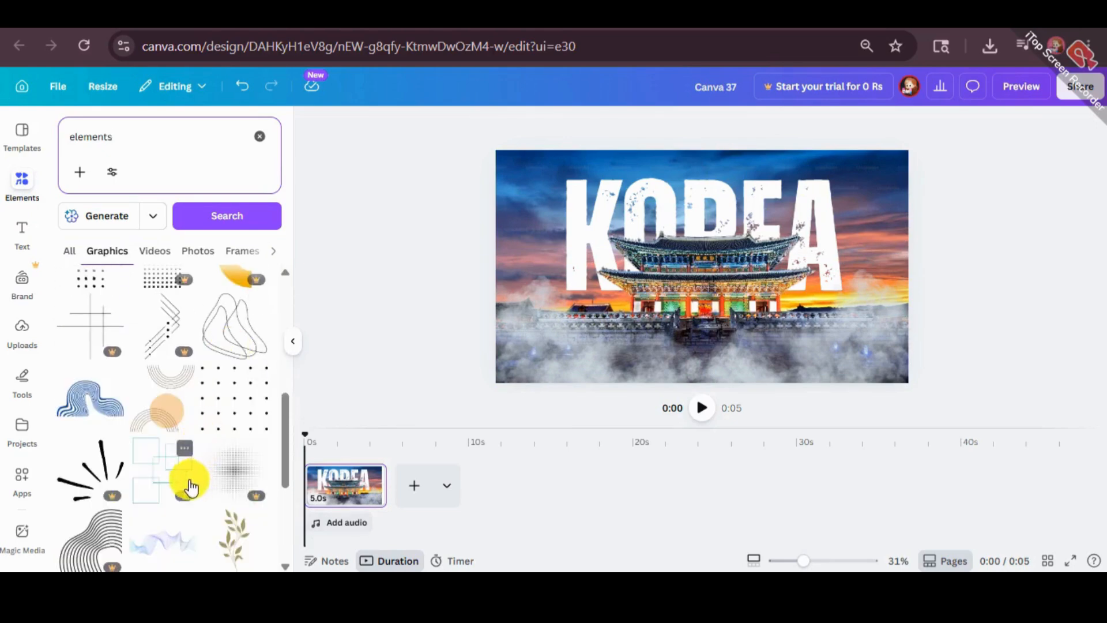
{"action": "scroll", "coordinate": [244, 462], "scroll_direction": "down", "scroll_amount": 4}
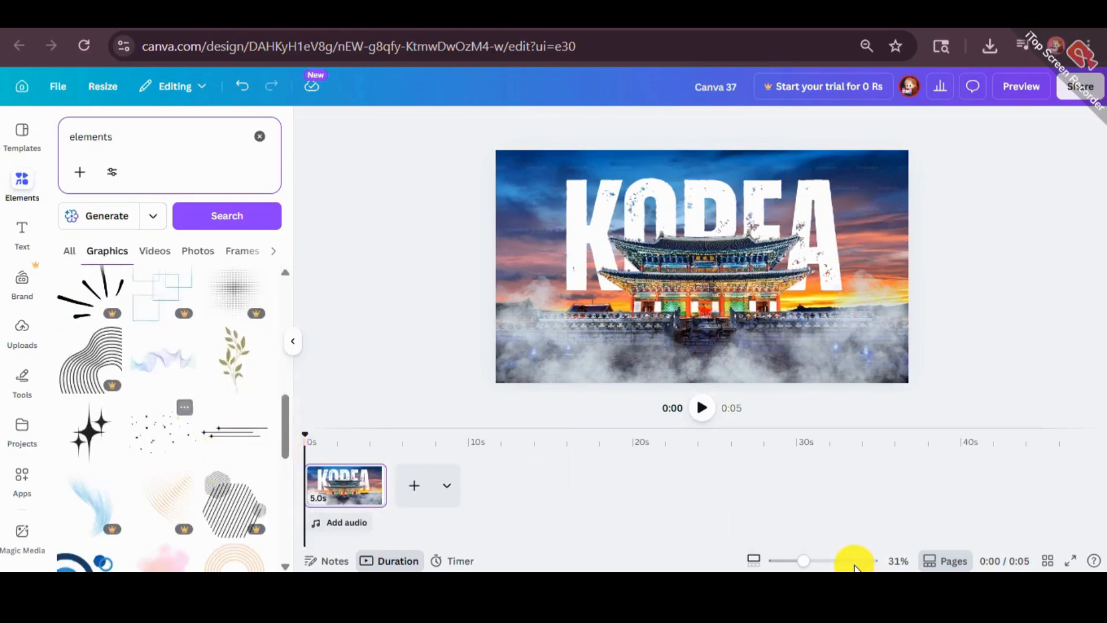
{"action": "scroll", "coordinate": [106, 494], "scroll_direction": "down", "scroll_amount": 2}
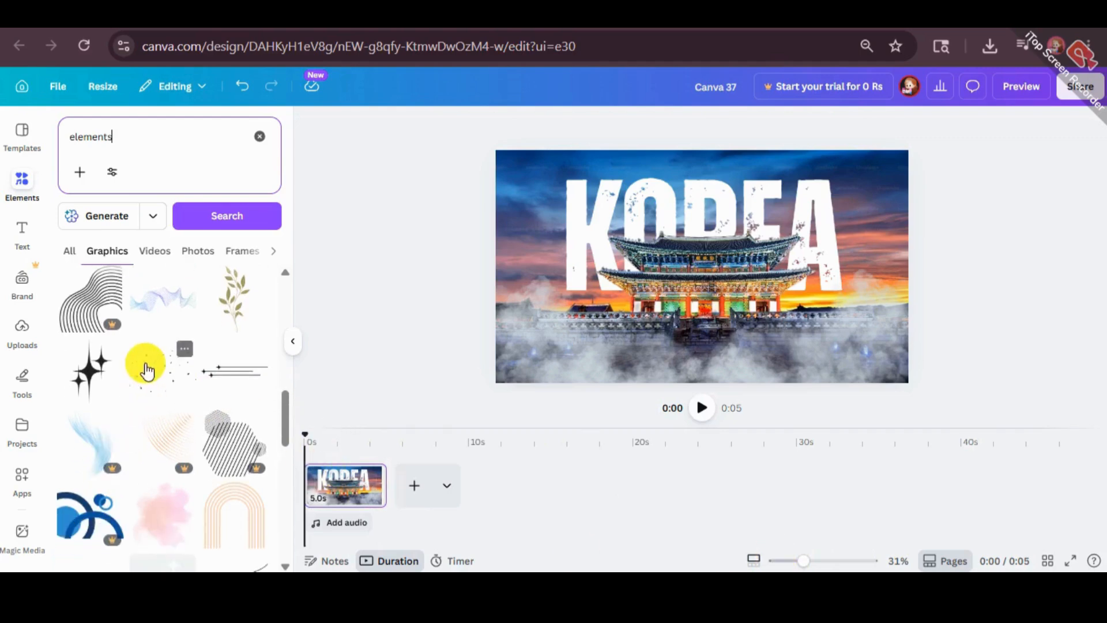
- Search the graphics for "stars" and browse to the scattered star designs
{"action": "left_click", "coordinate": [136, 134]}
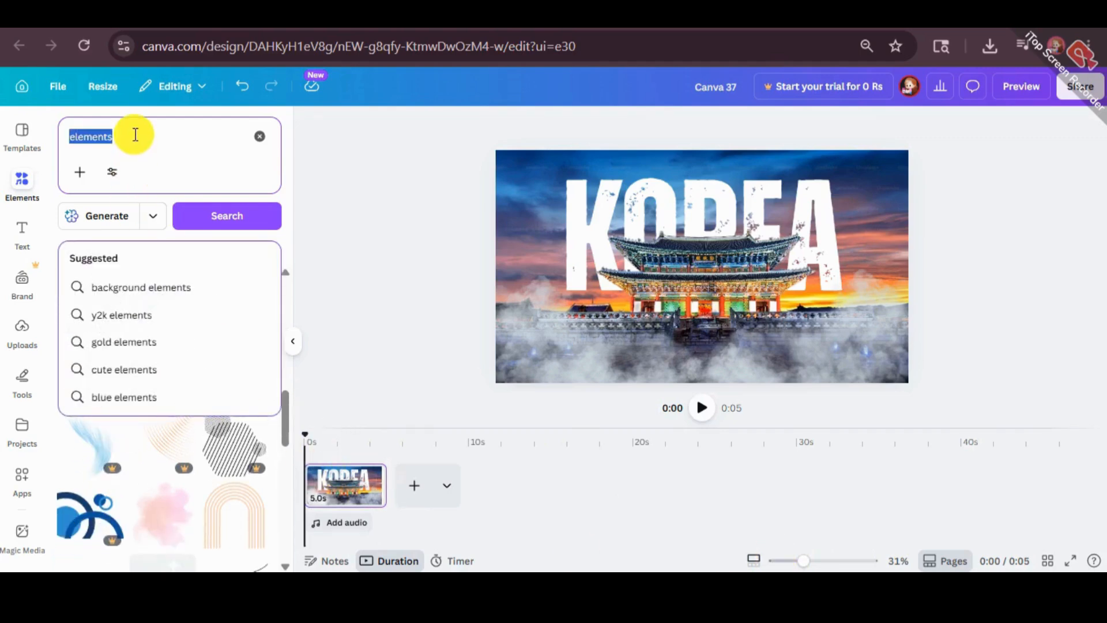
{"action": "type", "text": "stars"}
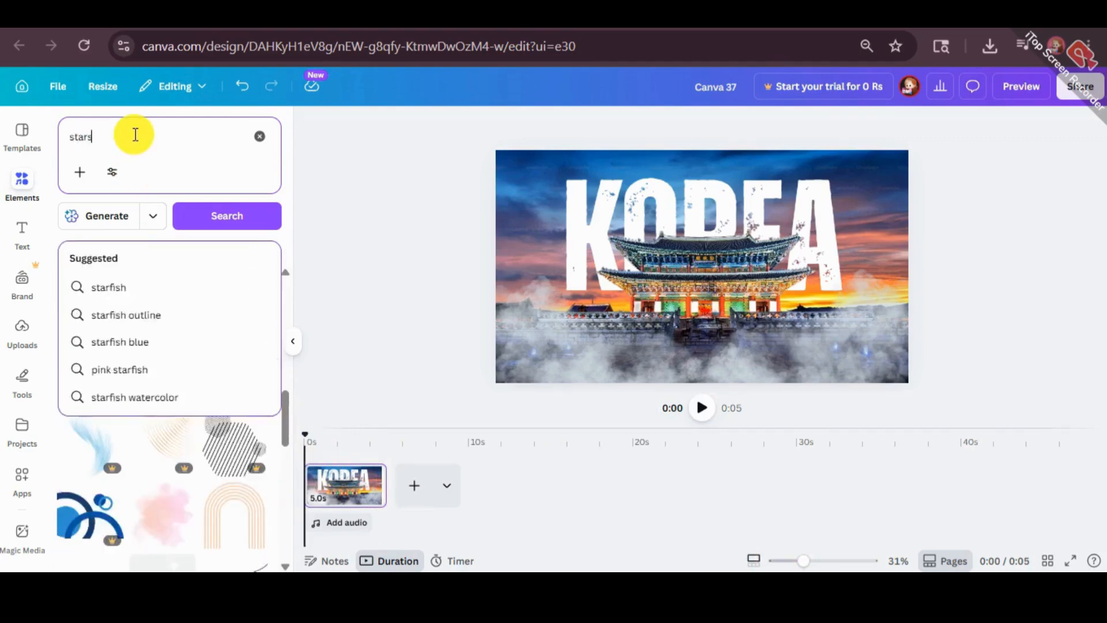
{"action": "key", "text": "Return"}
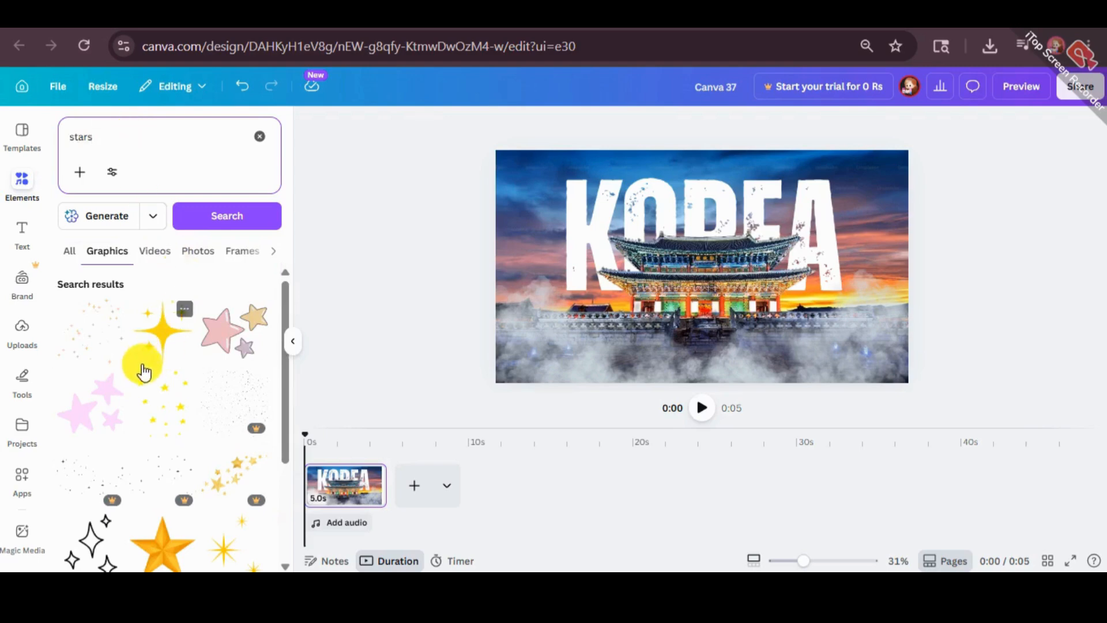
{"action": "scroll", "coordinate": [220, 459], "scroll_direction": "down", "scroll_amount": 1}
{"action": "scroll", "coordinate": [221, 469], "scroll_direction": "down", "scroll_amount": 1}
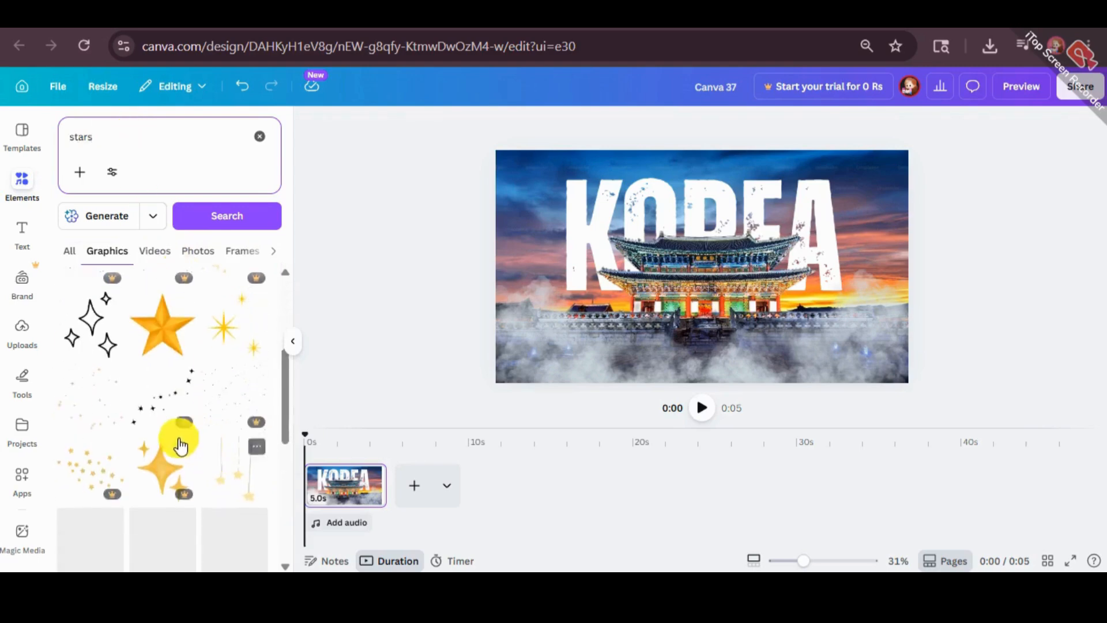
- Add the scattered golden stars graphic and spread large and small copies of it across the upper part of the page
{"action": "left_click", "coordinate": [105, 410]}
{"action": "left_click_drag", "start_coordinate": [746, 252], "coordinate": [655, 301]}
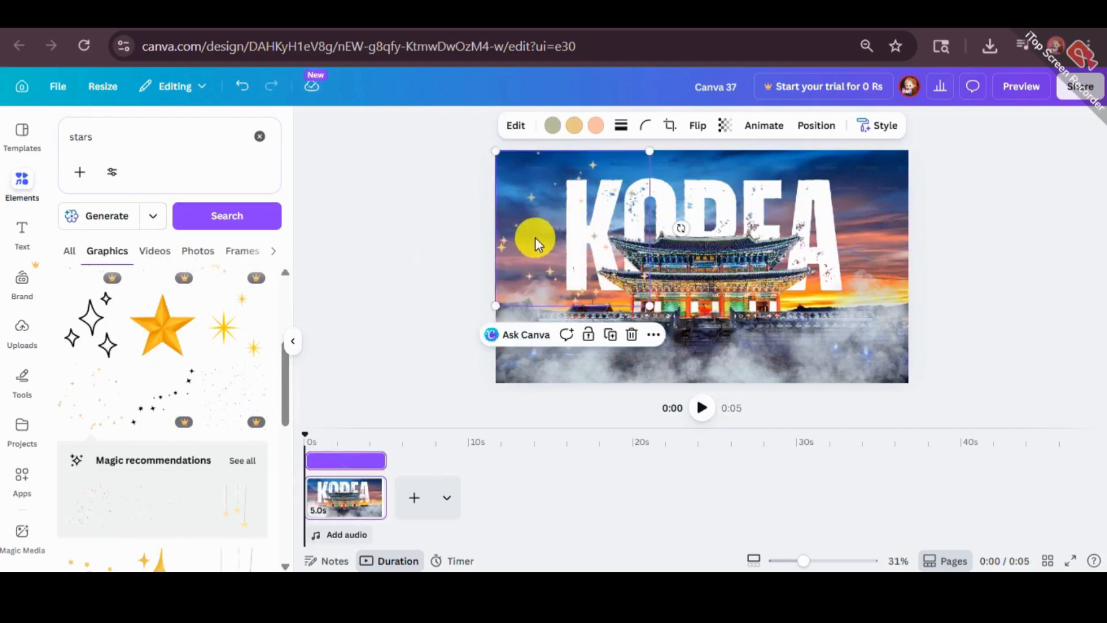
{"action": "mouse_move", "coordinate": [668, 230]}
{"action": "left_mouse_down"}
{"action": "mouse_move", "coordinate": [788, 231]}
{"action": "mouse_move", "coordinate": [655, 222]}
{"action": "mouse_move", "coordinate": [670, 223]}
{"action": "left_mouse_up"}
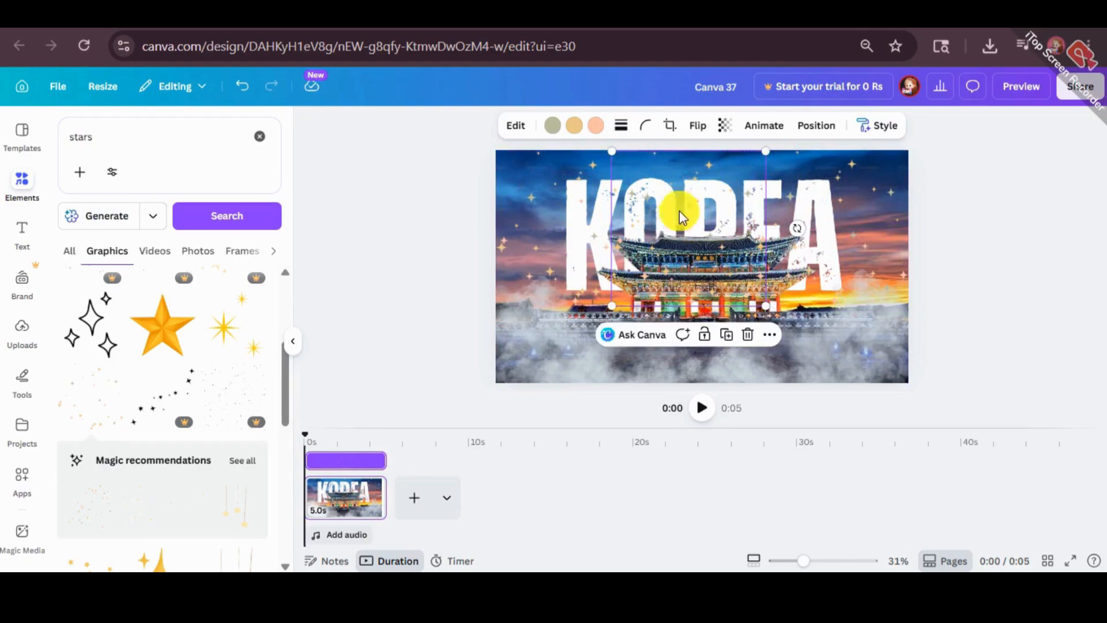
{"action": "left_click_drag", "start_coordinate": [763, 153], "coordinate": [813, 168]}
{"action": "left_click", "coordinate": [1001, 199]}
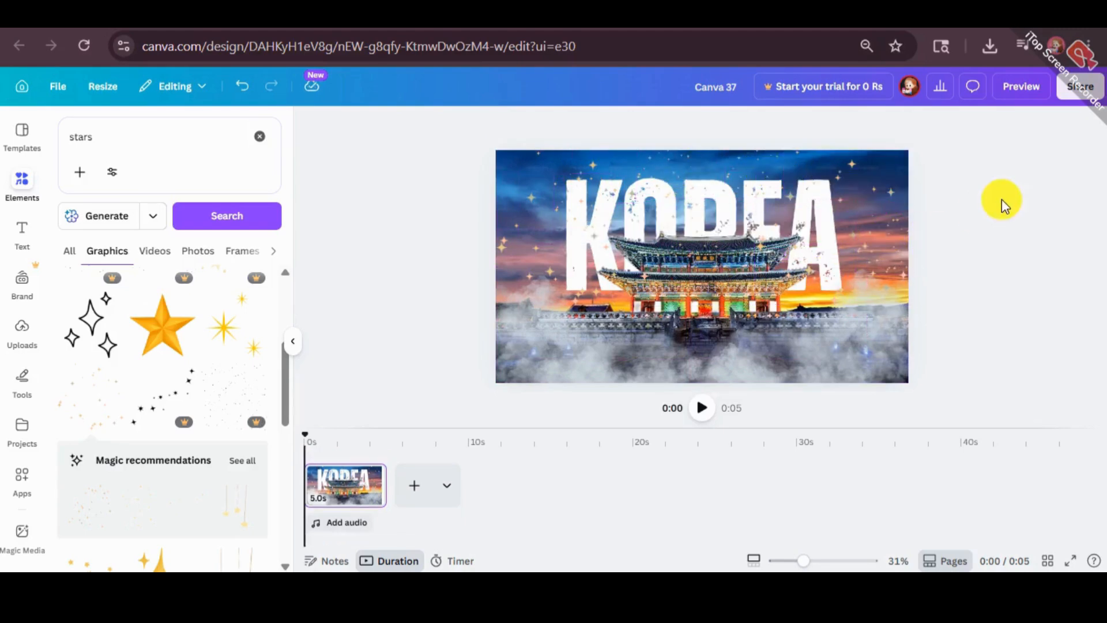
- Show the layer list, select all the star layers and group them
{"action": "right_click", "coordinate": [896, 380]}
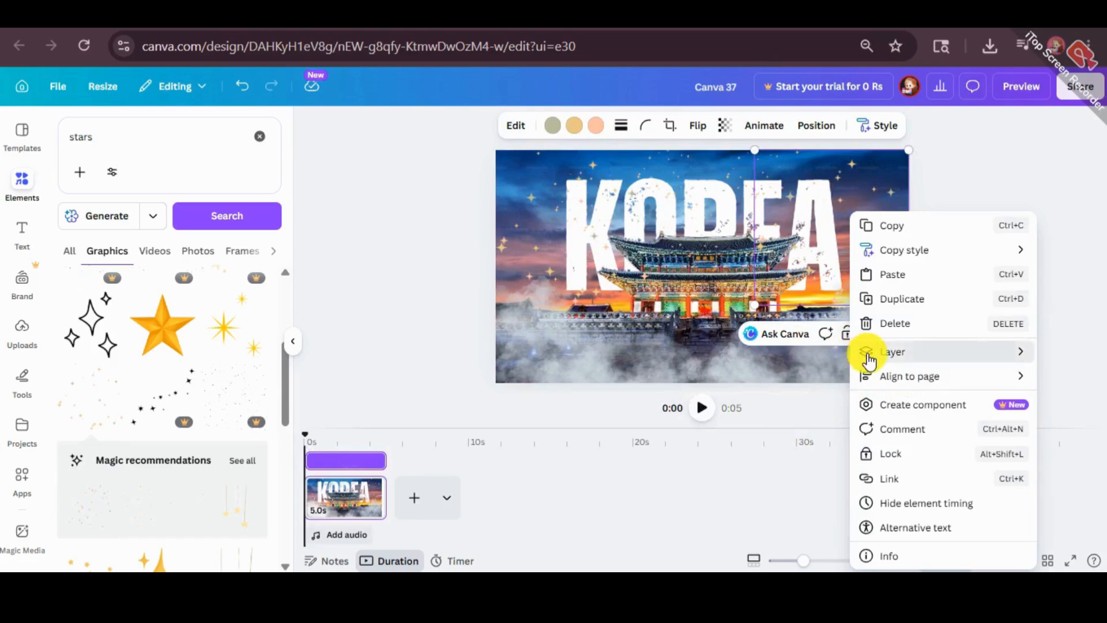
{"action": "mouse_move", "coordinate": [857, 350]}
{"action": "left_click", "coordinate": [706, 453]}
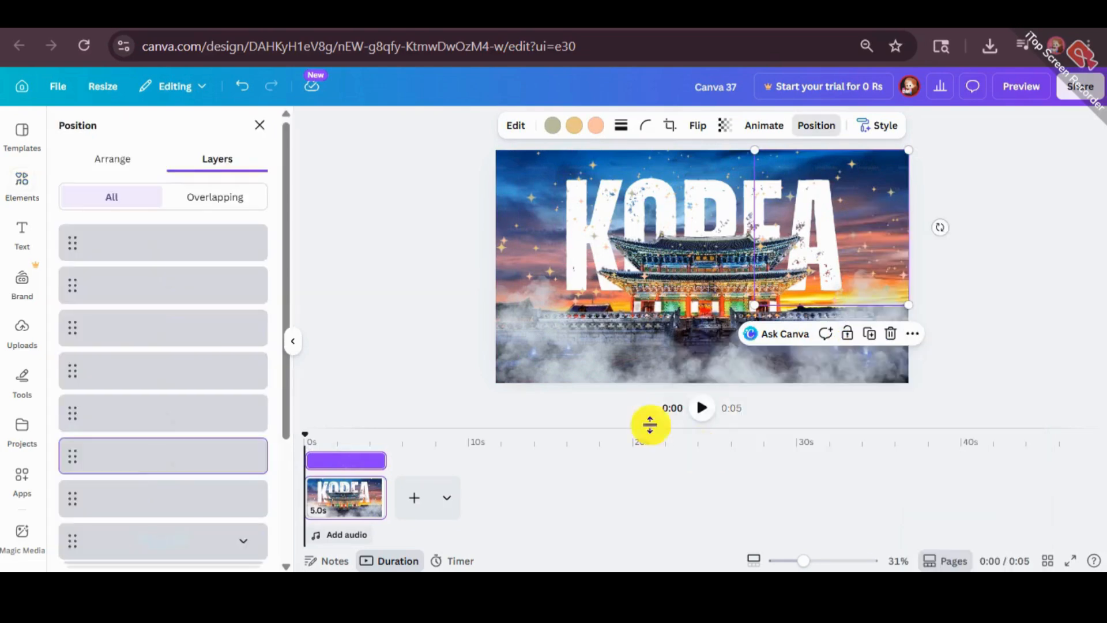
{"action": "scroll", "coordinate": [192, 385], "scroll_direction": "down", "scroll_amount": 3}
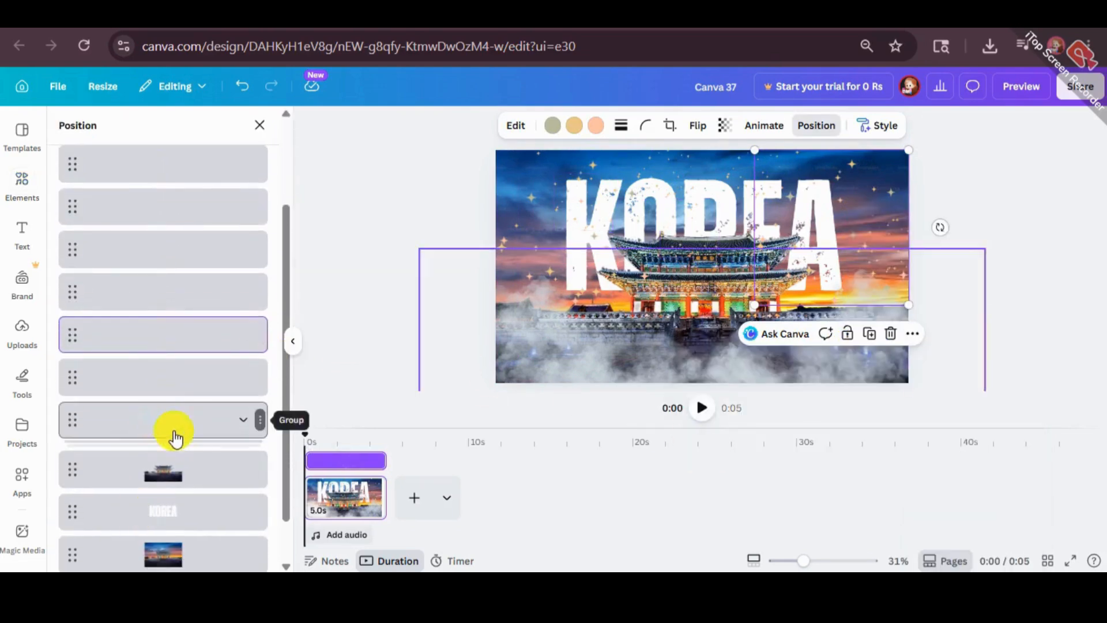
{"action": "left_click", "coordinate": [183, 380]}
{"action": "scroll", "coordinate": [184, 346], "scroll_direction": "up", "scroll_amount": 1}
{"action": "scroll", "coordinate": [184, 346], "scroll_direction": "up", "scroll_amount": 5}
{"action": "left_click", "coordinate": [175, 258], "text": "shift"}
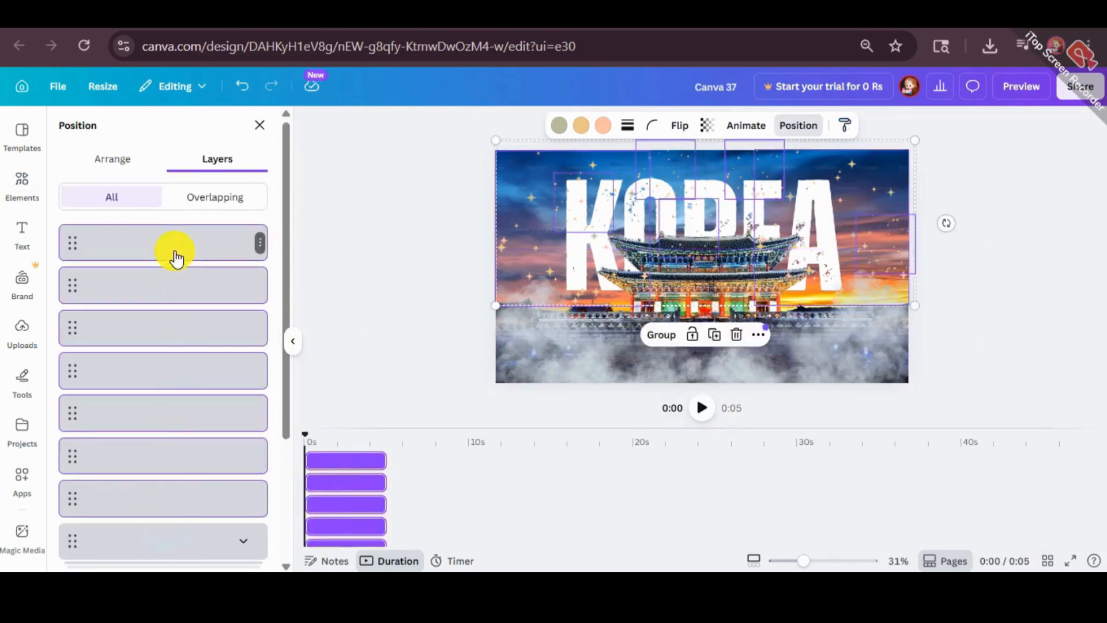
{"action": "key", "text": "ctrl+g"}
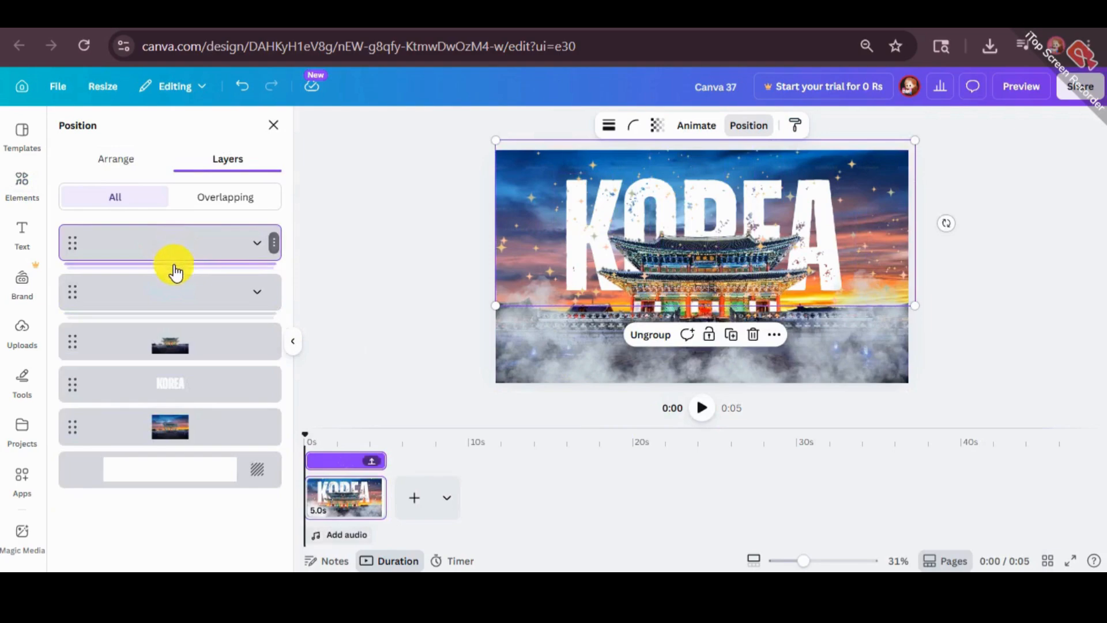
- Move the stars group beneath the KOREA text layer, directly above the background photo
{"action": "left_click_drag", "start_coordinate": [198, 249], "coordinate": [208, 402]}
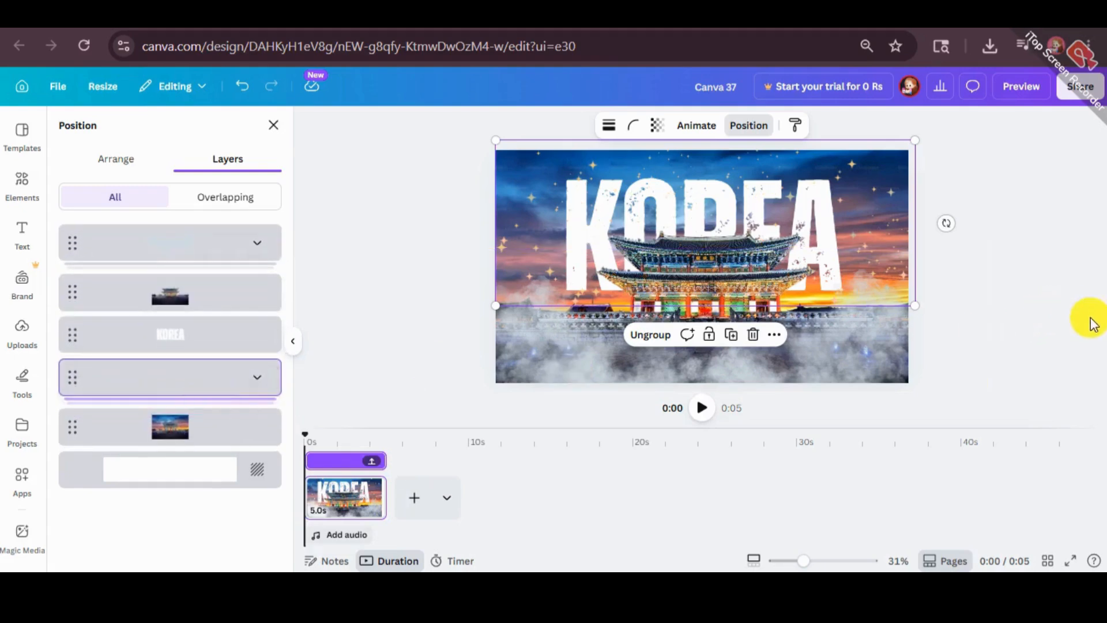
{"action": "left_click", "coordinate": [1072, 330]}
{"action": "left_click", "coordinate": [1061, 332]}
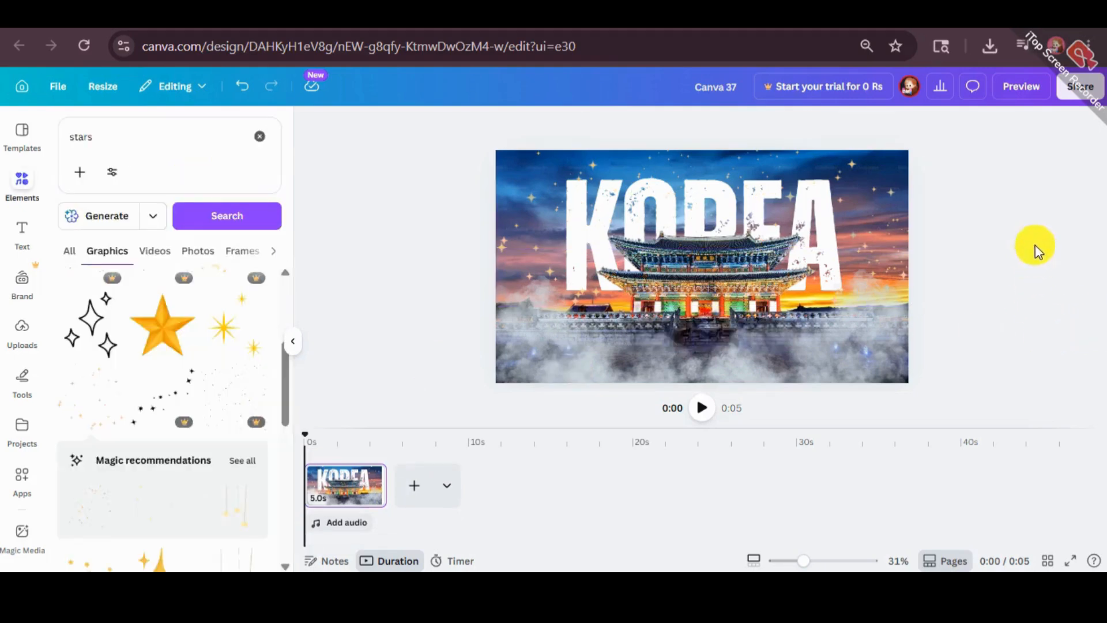
{"action": "left_click", "coordinate": [519, 159]}
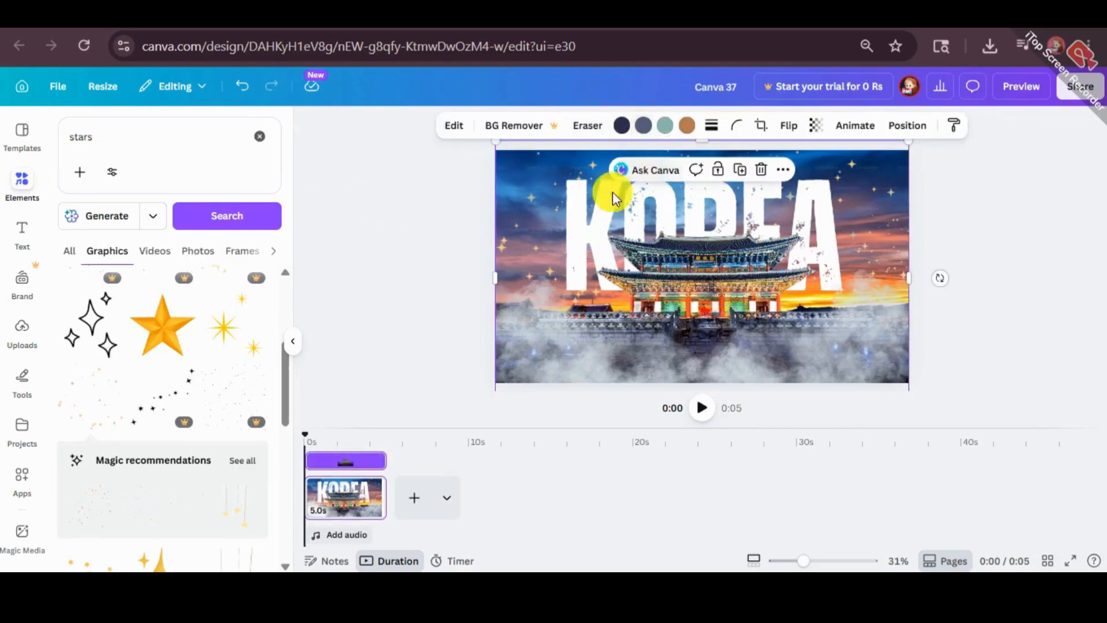
{"action": "right_click", "coordinate": [524, 179]}
{"action": "left_click", "coordinate": [563, 176]}
{"action": "left_click", "coordinate": [379, 252]}
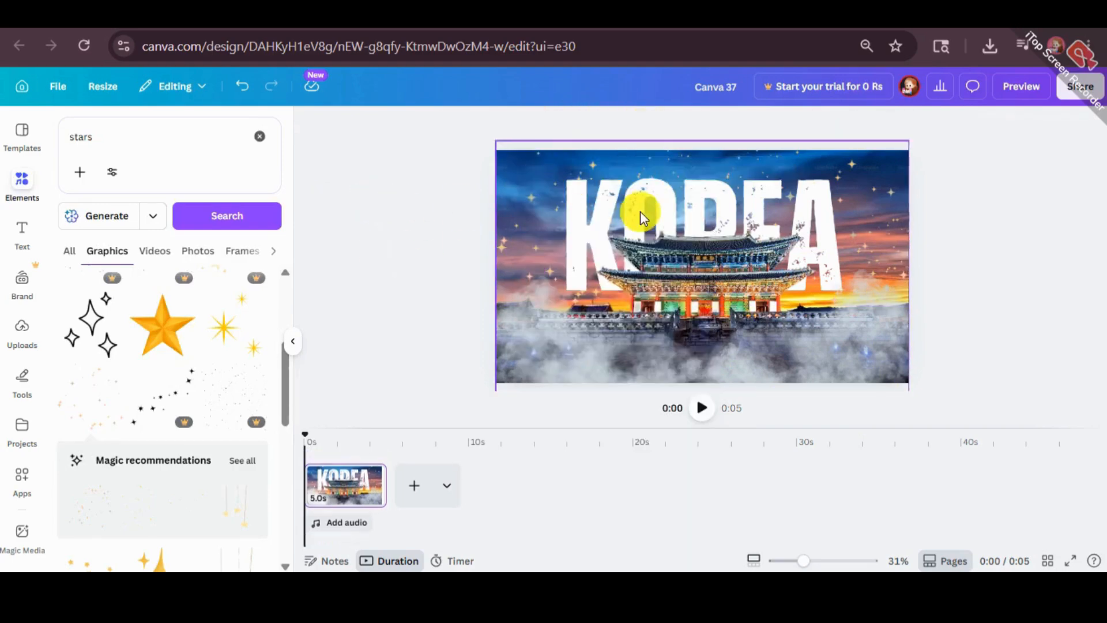
{"action": "right_click", "coordinate": [641, 211]}
{"action": "left_click", "coordinate": [713, 216]}
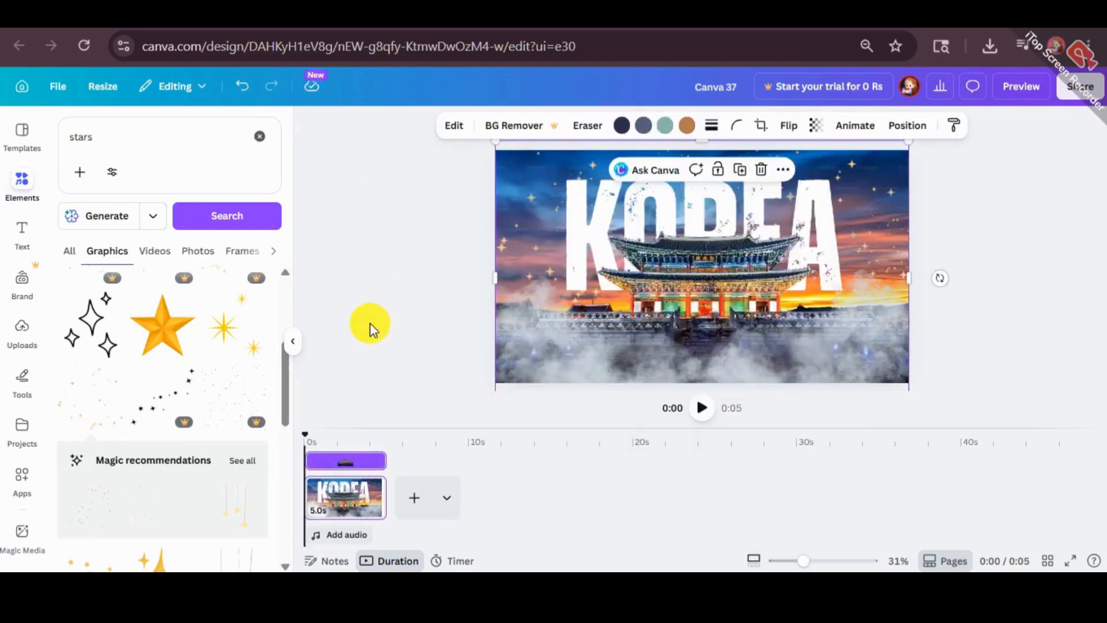
- Show the layer list, expand the smog group at the top of the stack and inspect its individual layers
{"action": "right_click", "coordinate": [773, 279]}
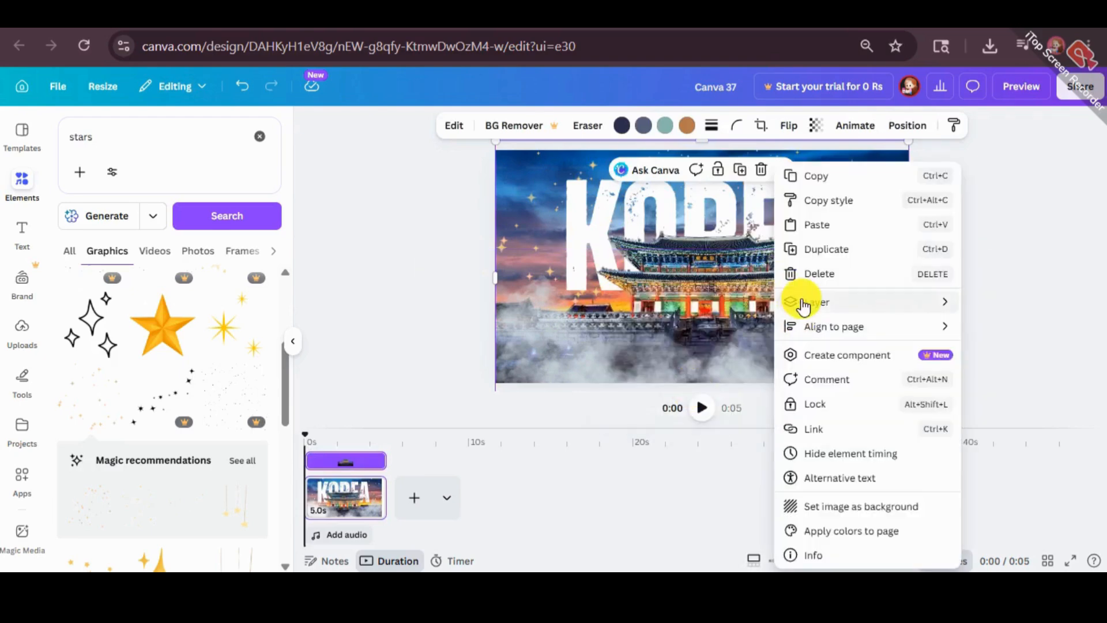
{"action": "left_click", "coordinate": [372, 236]}
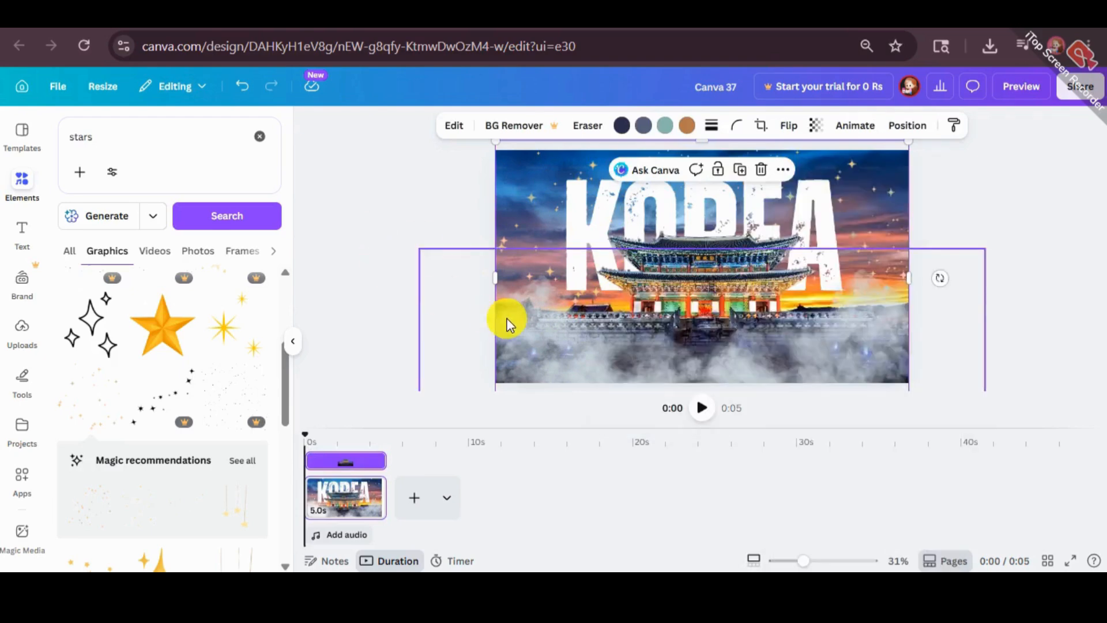
{"action": "key", "text": "alt+1"}
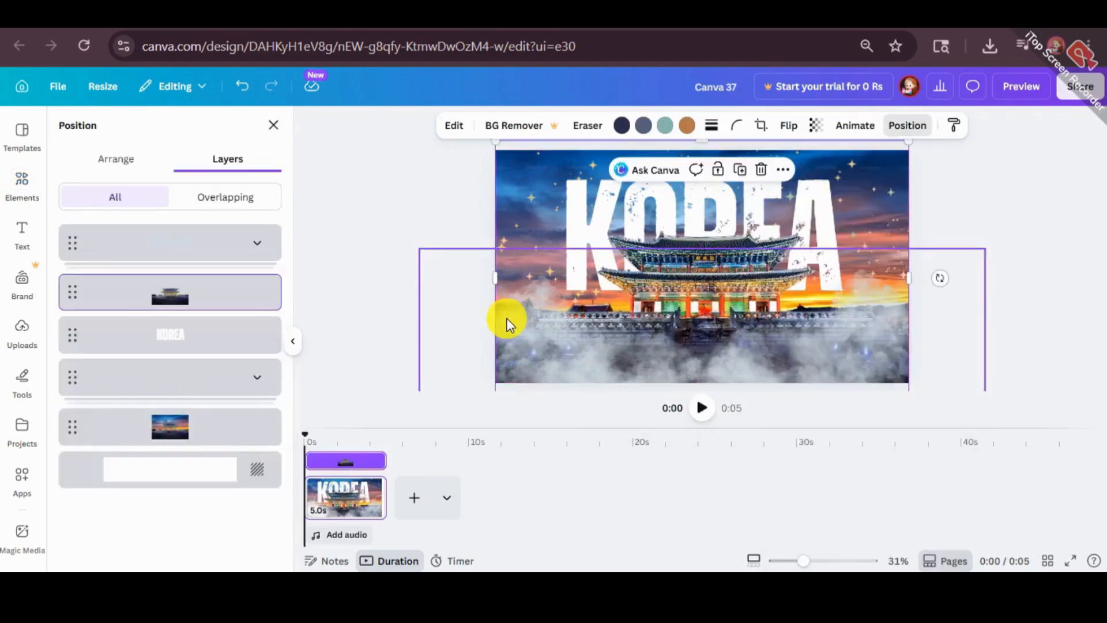
{"action": "left_click", "coordinate": [177, 254]}
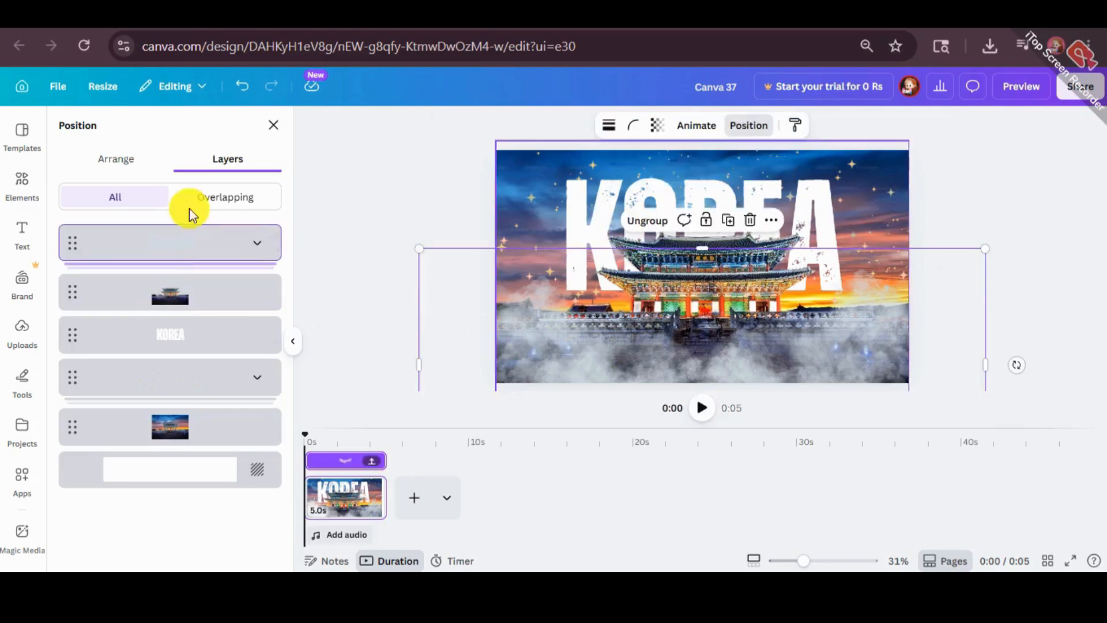
{"action": "left_click", "coordinate": [171, 342]}
{"action": "left_click", "coordinate": [173, 244]}
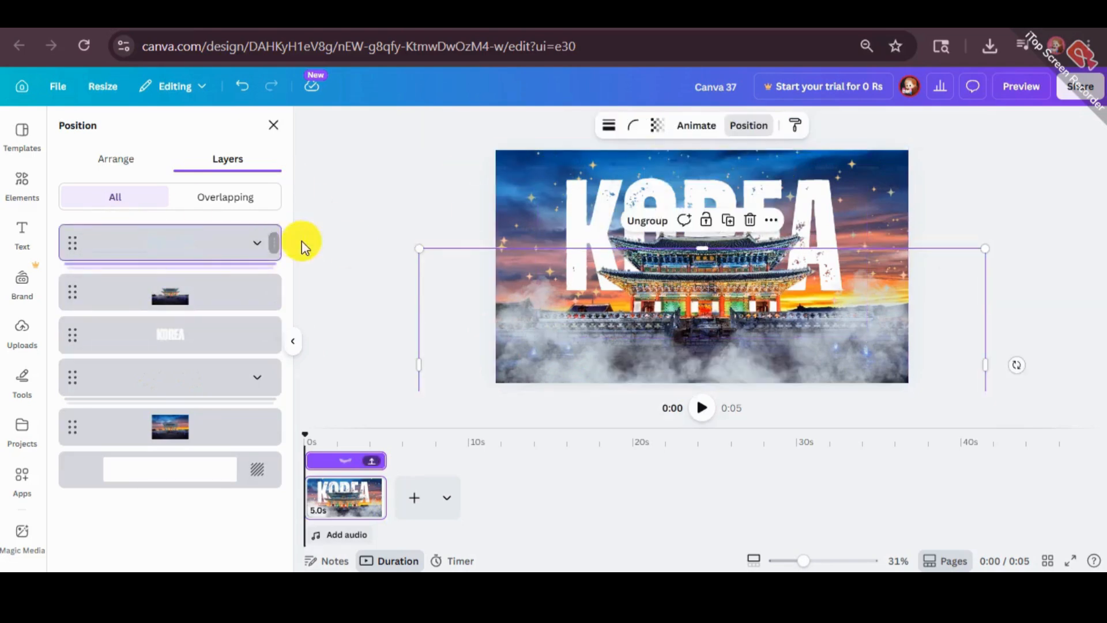
{"action": "left_click", "coordinate": [252, 250]}
{"action": "left_click", "coordinate": [213, 293]}
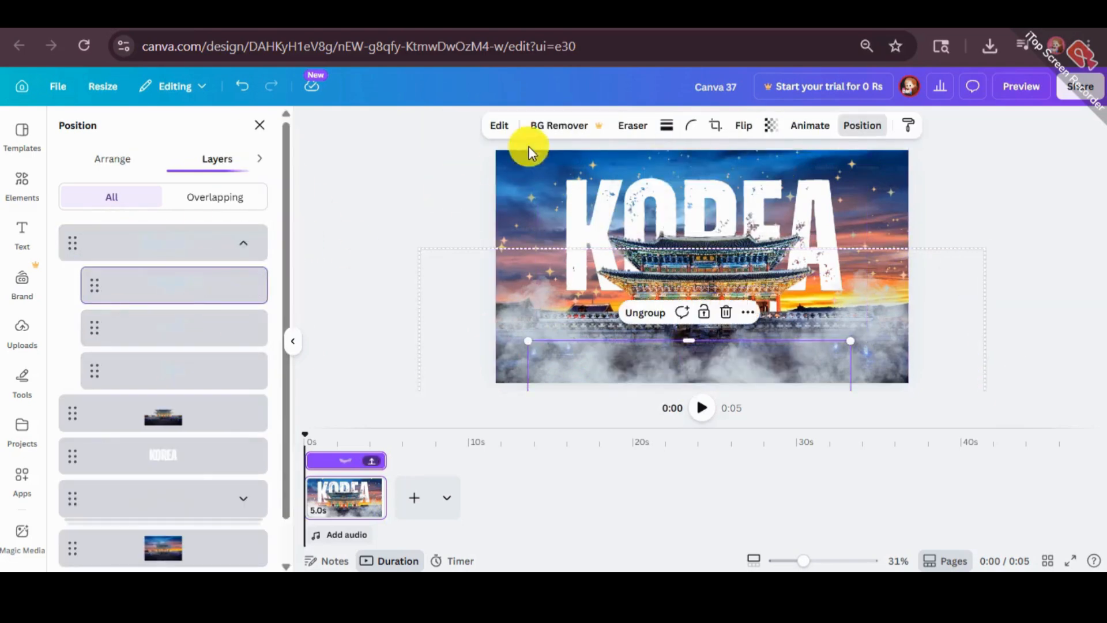
{"action": "left_click", "coordinate": [1038, 224]}
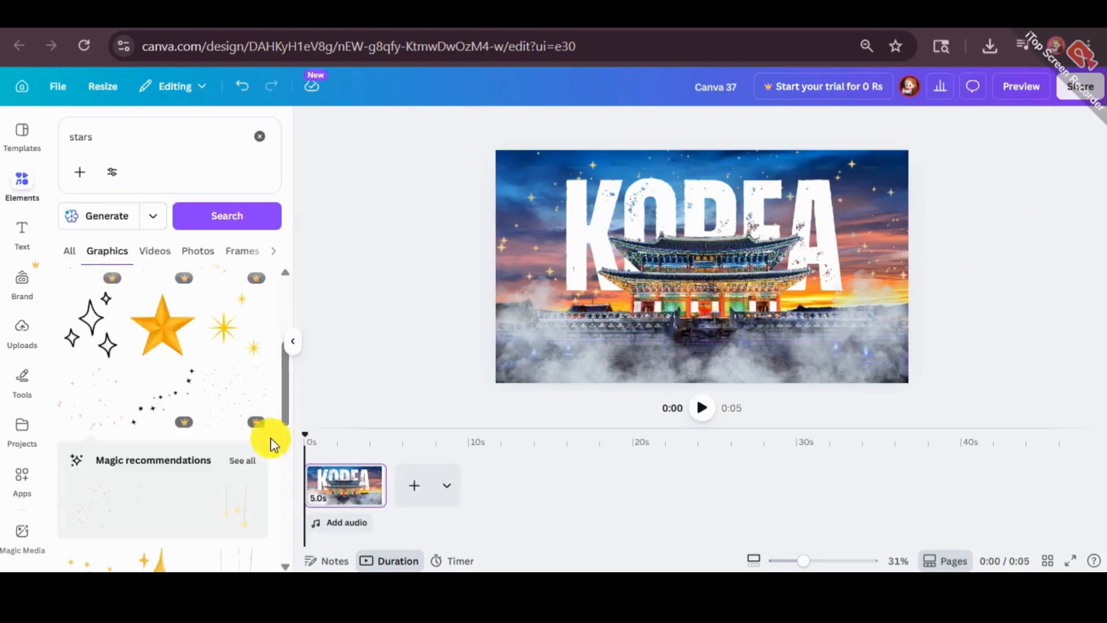
{"action": "scroll", "coordinate": [141, 405], "scroll_direction": "down", "scroll_amount": 5}
{"action": "scroll", "coordinate": [161, 482], "scroll_direction": "down", "scroll_amount": 5}
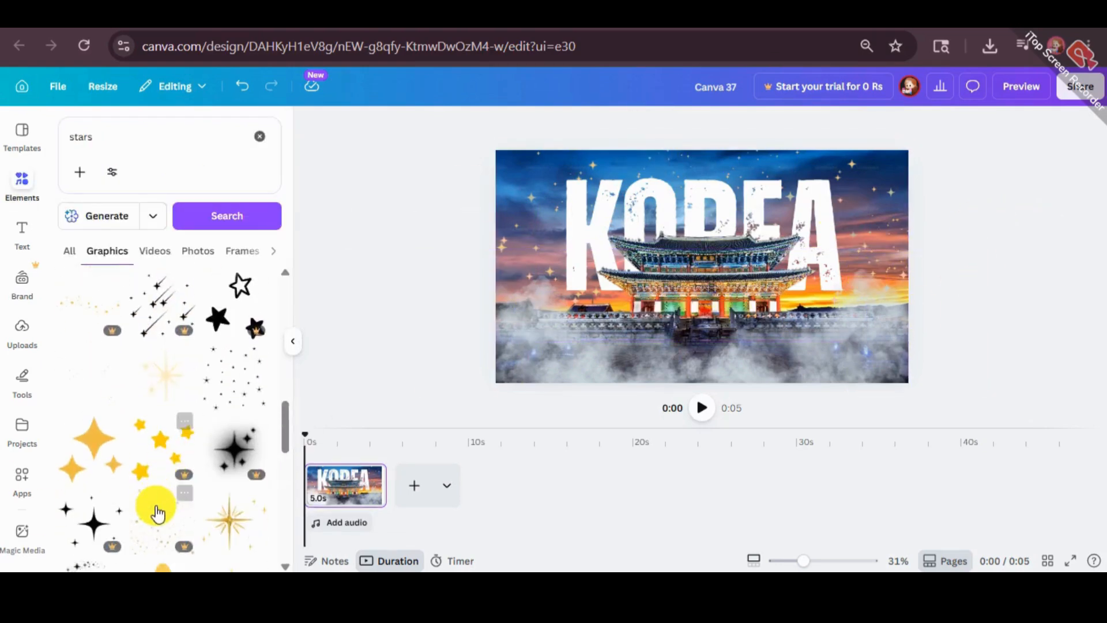
{"action": "scroll", "coordinate": [157, 512], "scroll_direction": "down", "scroll_amount": 3}
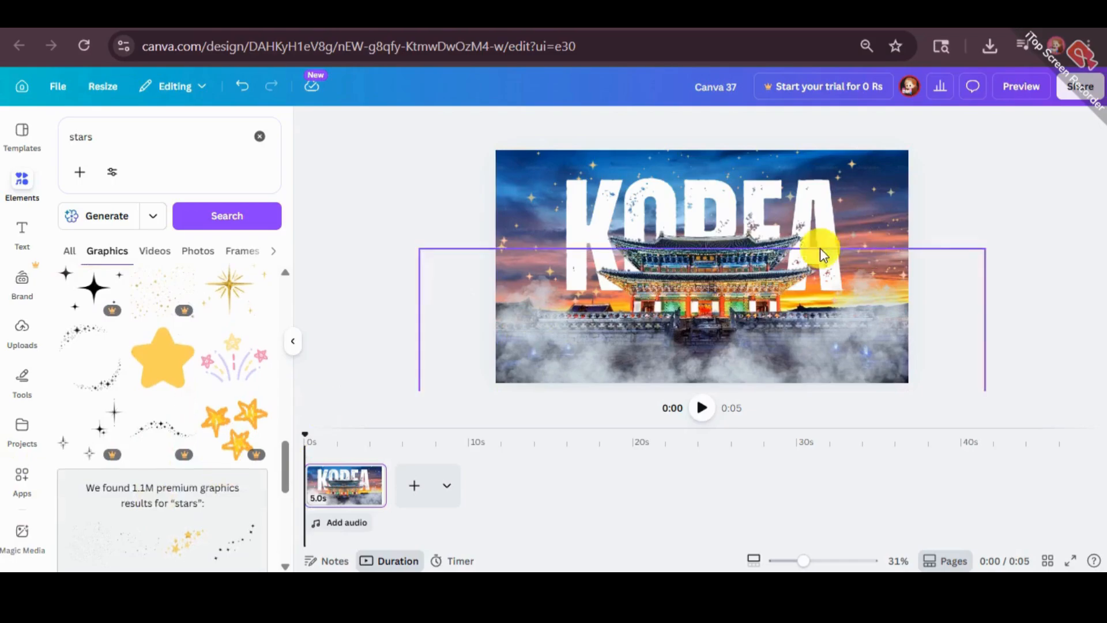